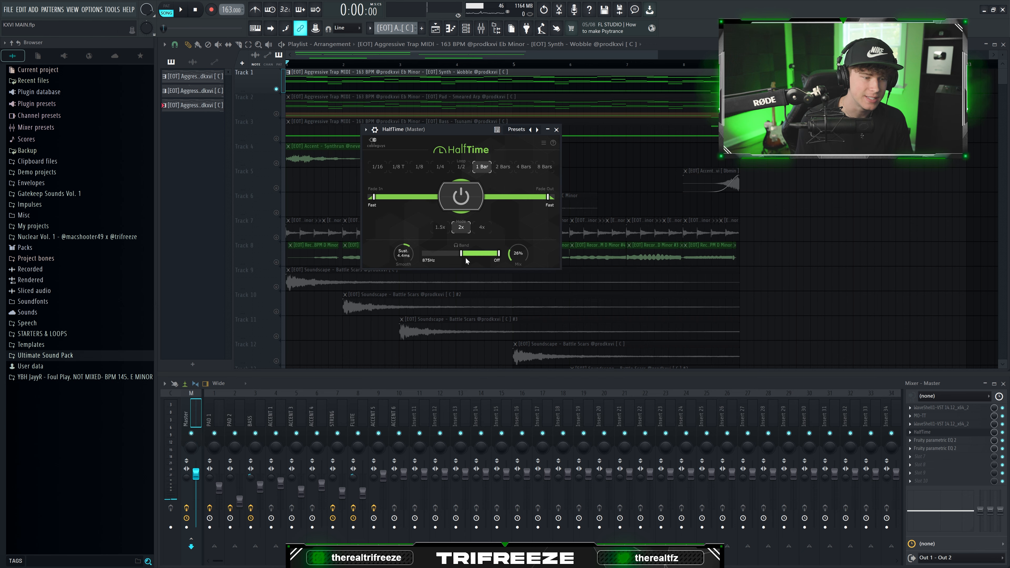
# Set the lower band limit of HalfTime on the master to 793 Hz, and play the arrangement with the effect bypassed and active.
pyautogui.moveTo(465, 258); pyautogui.dragTo(442, 254)
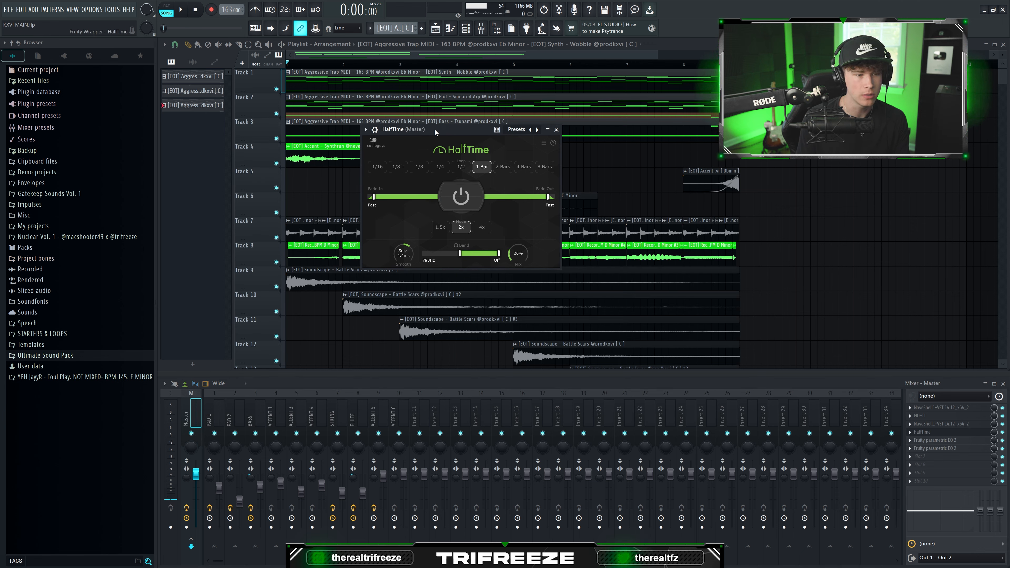
pyautogui.press('space')
pyautogui.moveTo(434, 129); pyautogui.dragTo(608, 158)
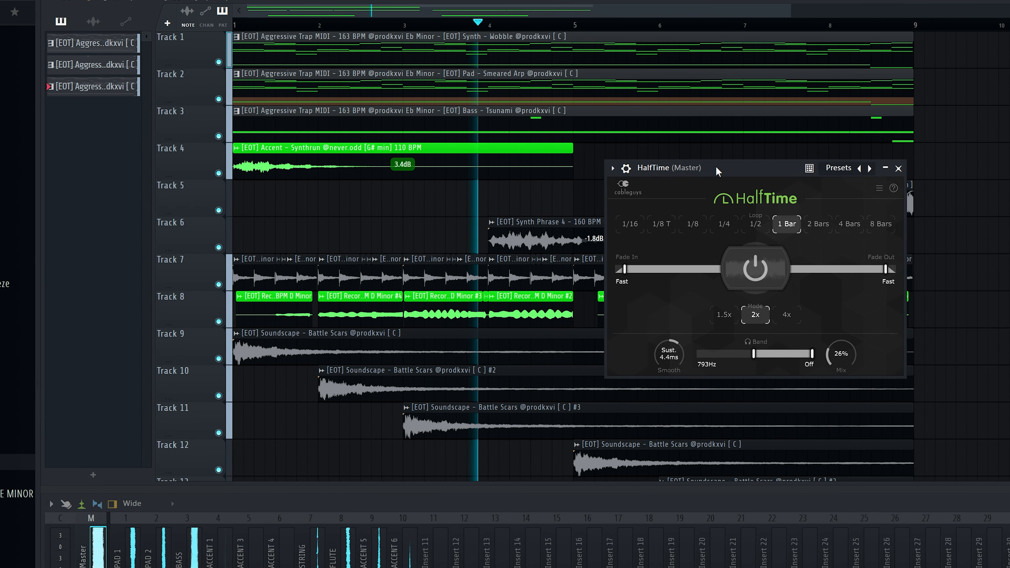
pyautogui.press('space')
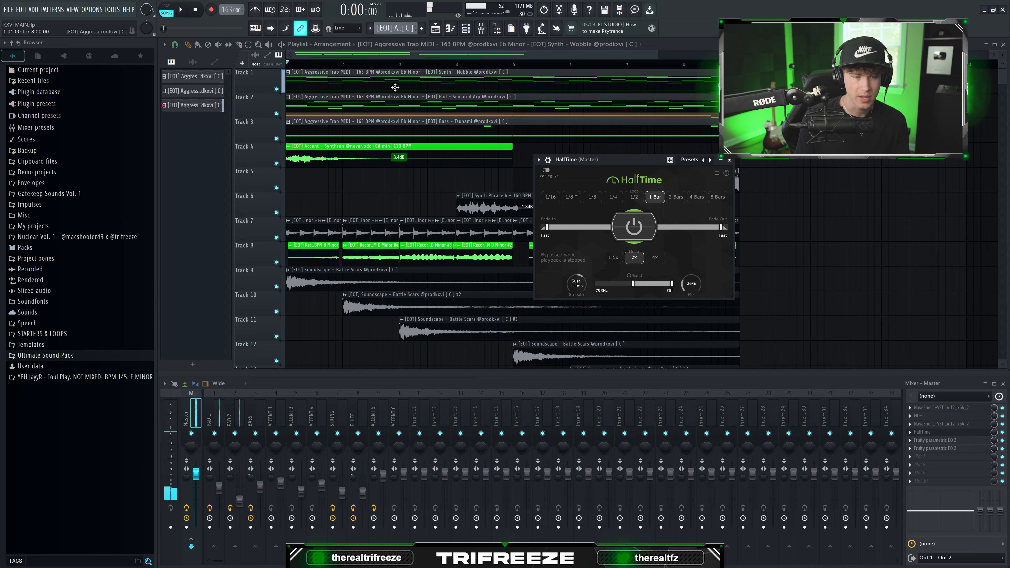
pyautogui.click(182, 10)
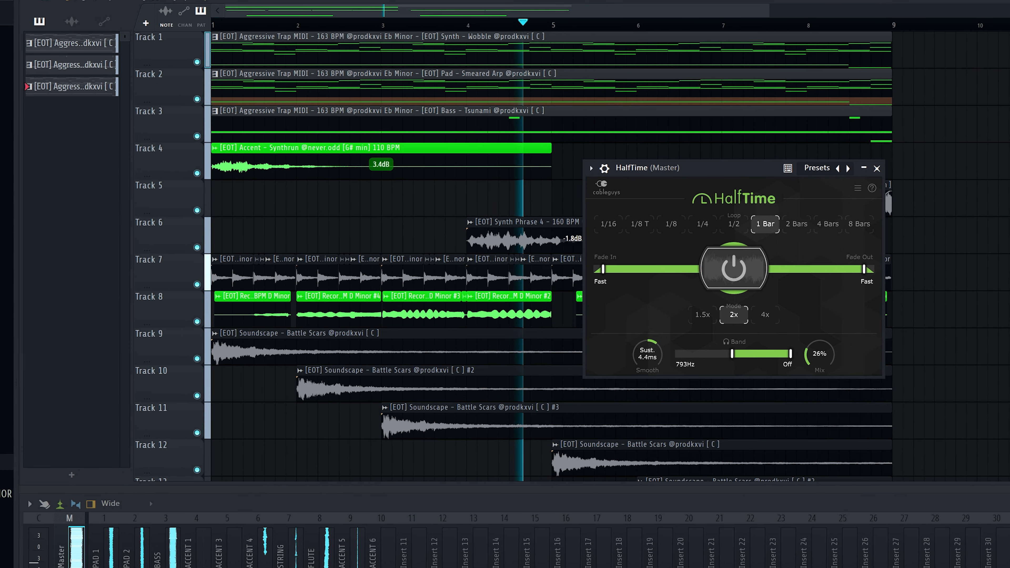
pyautogui.press('space')
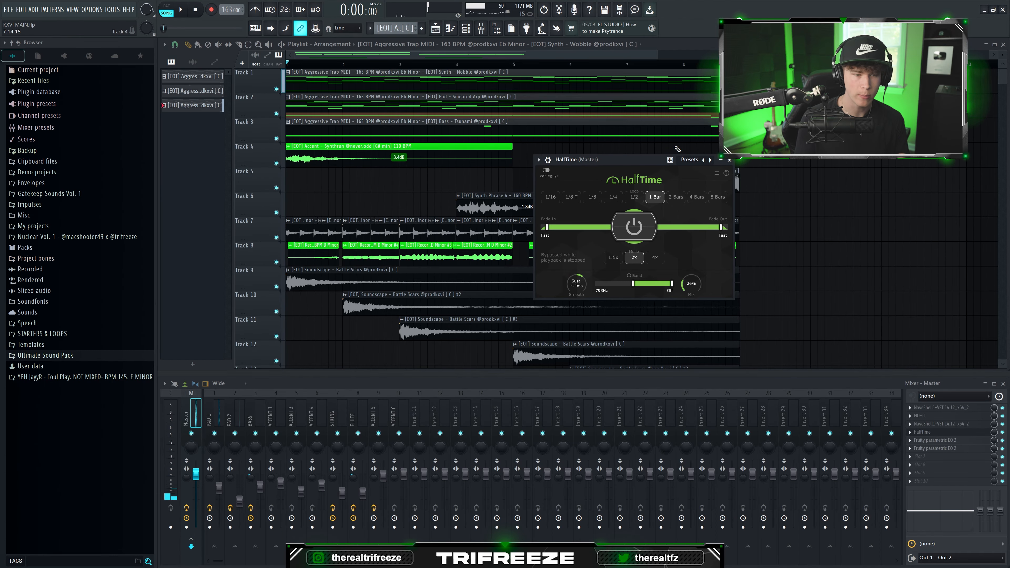
pyautogui.click(729, 160)
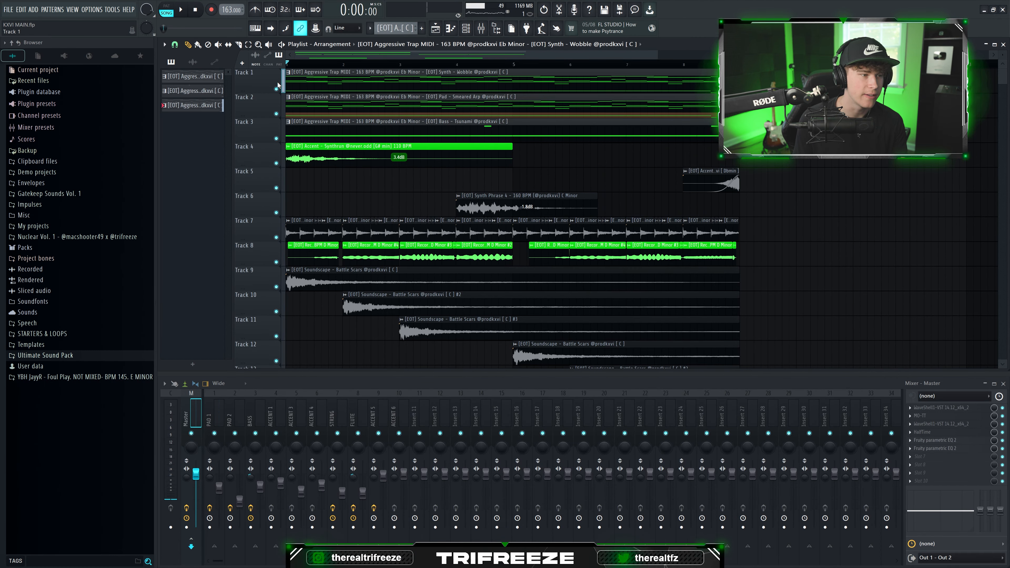
# Solo Track 1 and play its Synth - Wobble pattern while examining the notes in the piano roll.
pyautogui.rightClick(277, 88)
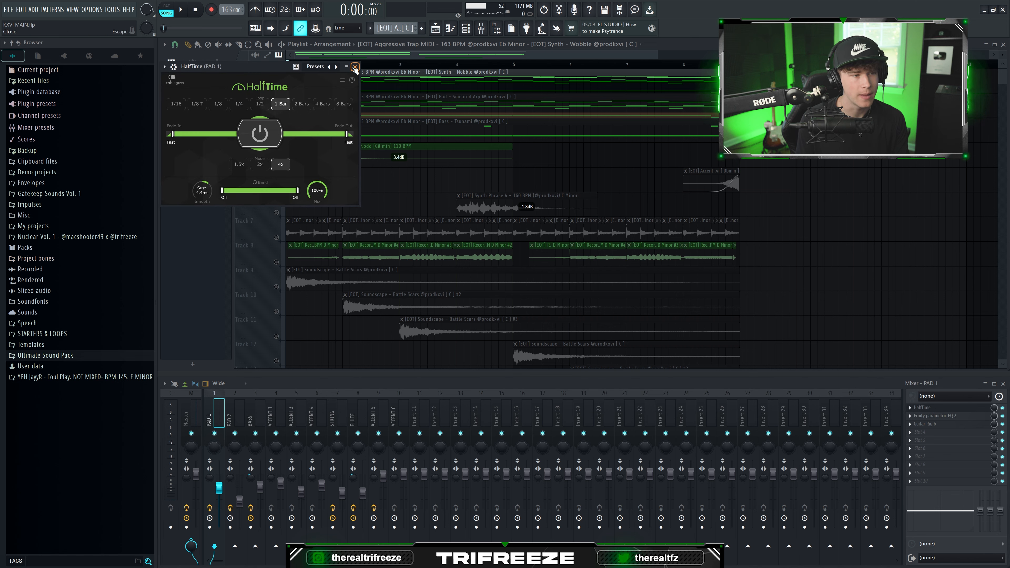
pyautogui.doubleClick(366, 109)
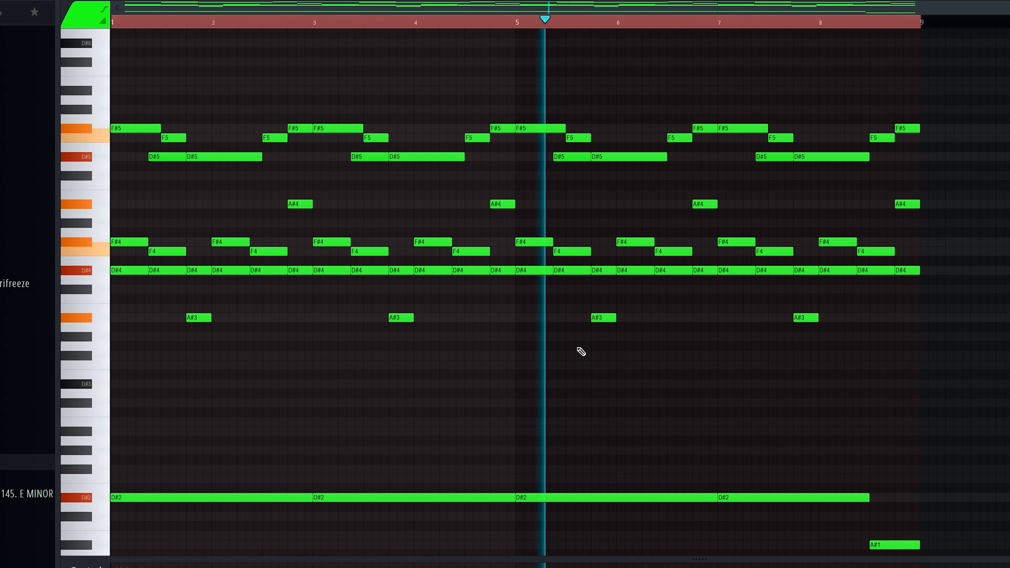
pyautogui.scroll(-3, 591, 351)
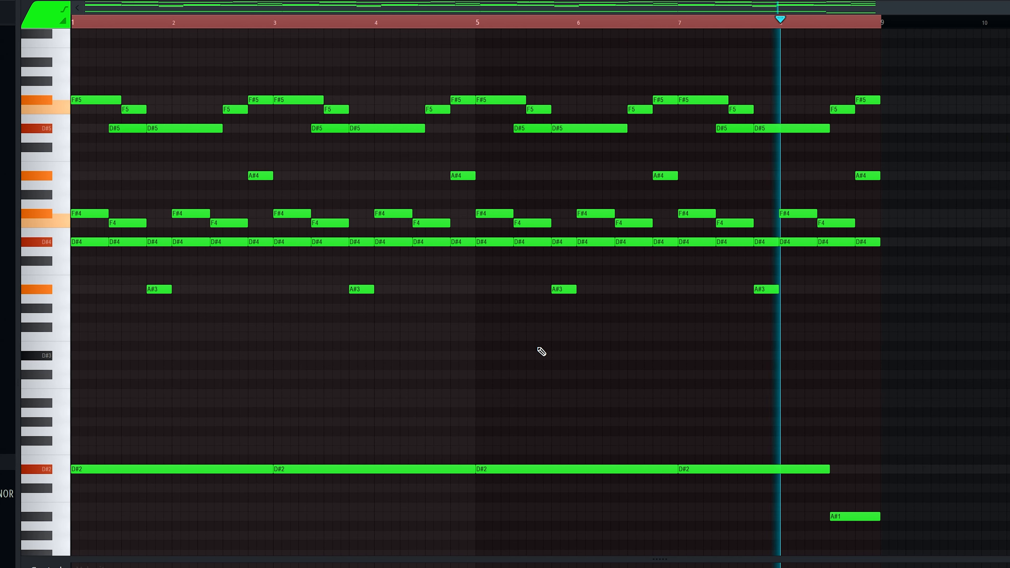
pyautogui.press('space')
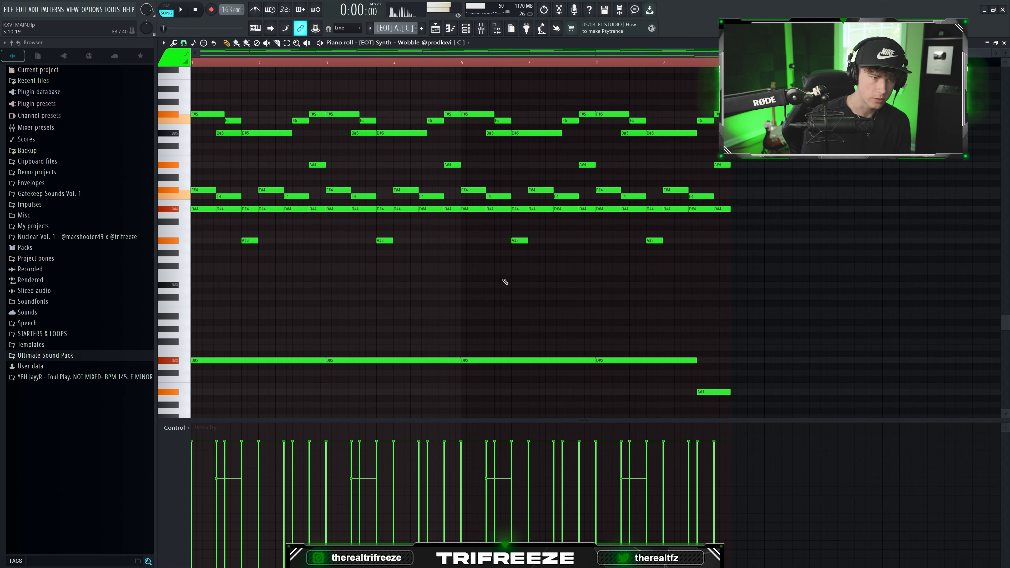
pyautogui.hotkey('ctrl', 'Up')
pyautogui.scroll(1, 510, 340)
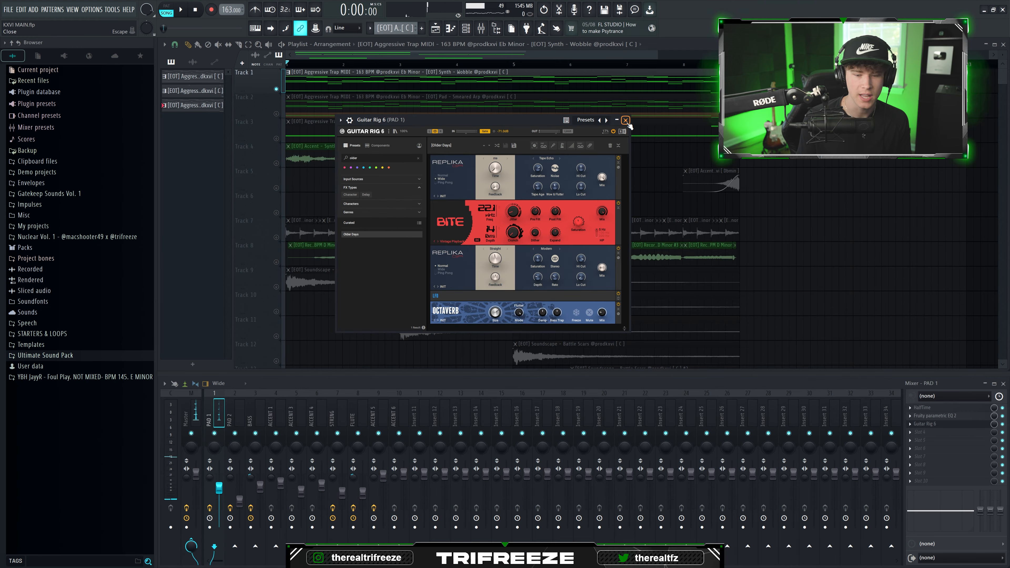
# Close Guitar Rig 6 on the PAD 1 track and view the sampler settings of the Synth - Wobble channel.
pyautogui.click(719, 109)
pyautogui.press('F6')
pyautogui.click(565, 135)
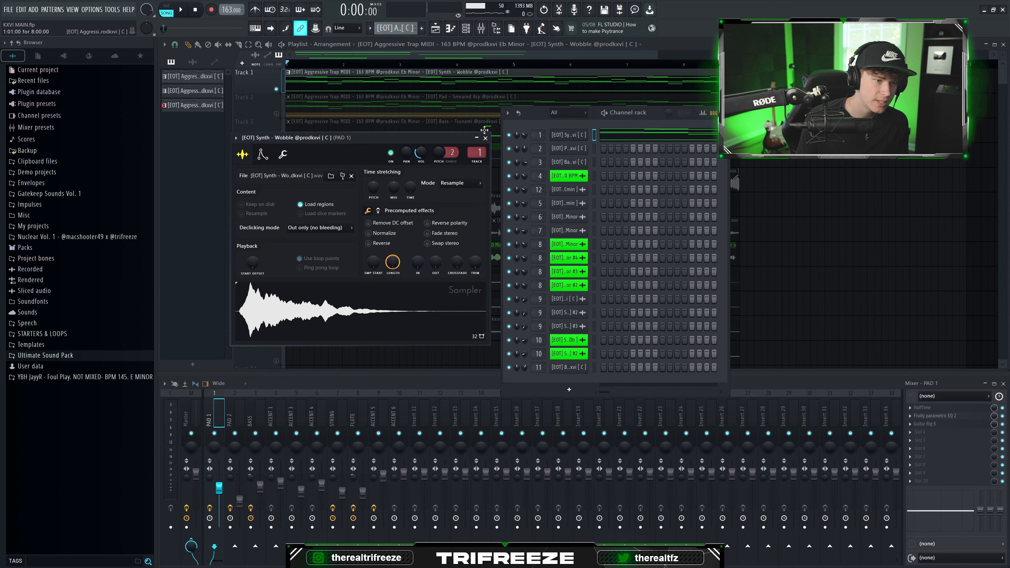
pyautogui.click(485, 137)
# Examine the ELEMENTS OF TRAP PRODUCTION SUITE folders, including the Wobble sample's source folder and the Trap CheatCodes MIDI Pack.
pyautogui.click(53, 357)
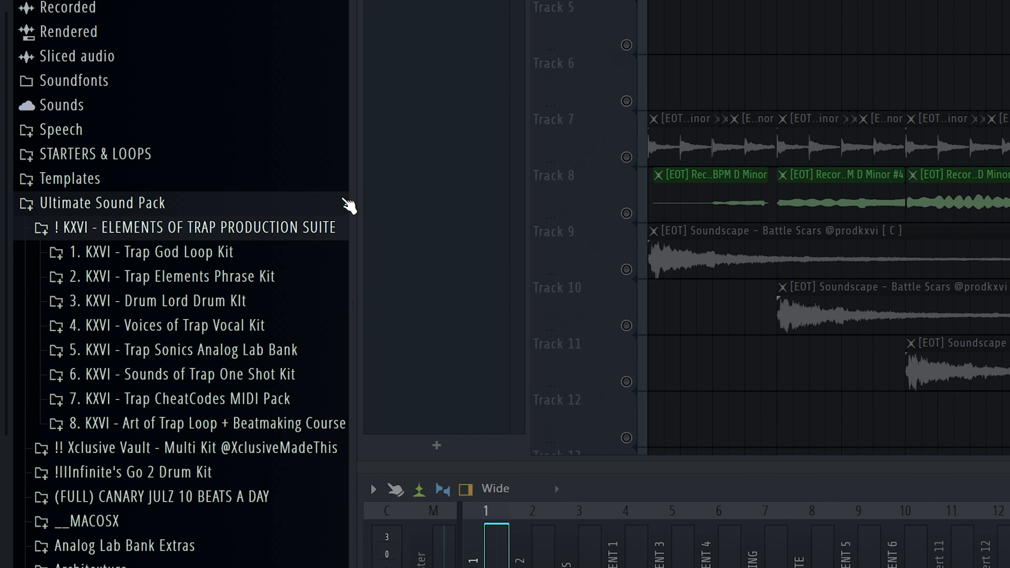
pyautogui.scroll(-4, 94, 277)
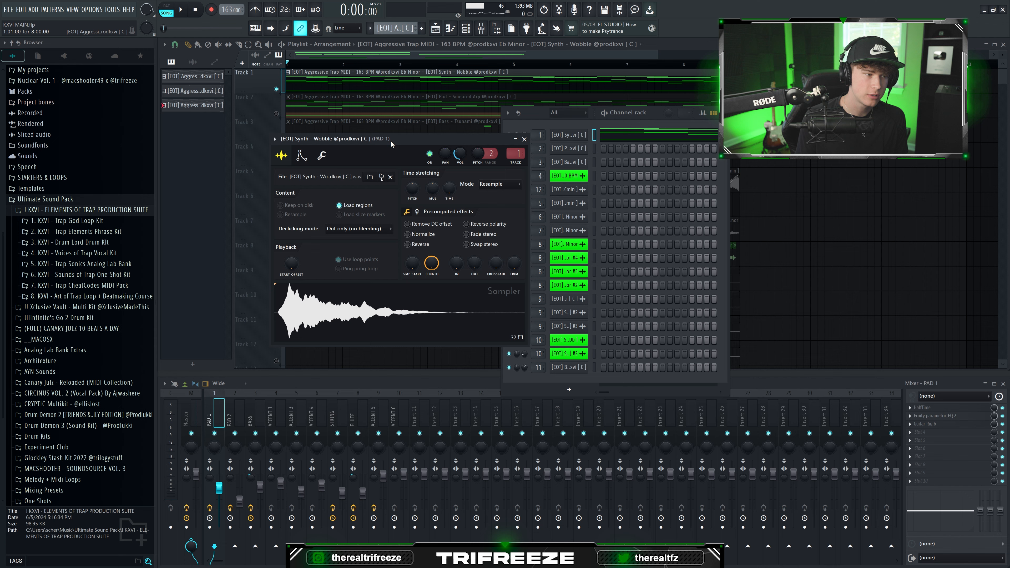
pyautogui.click(369, 177)
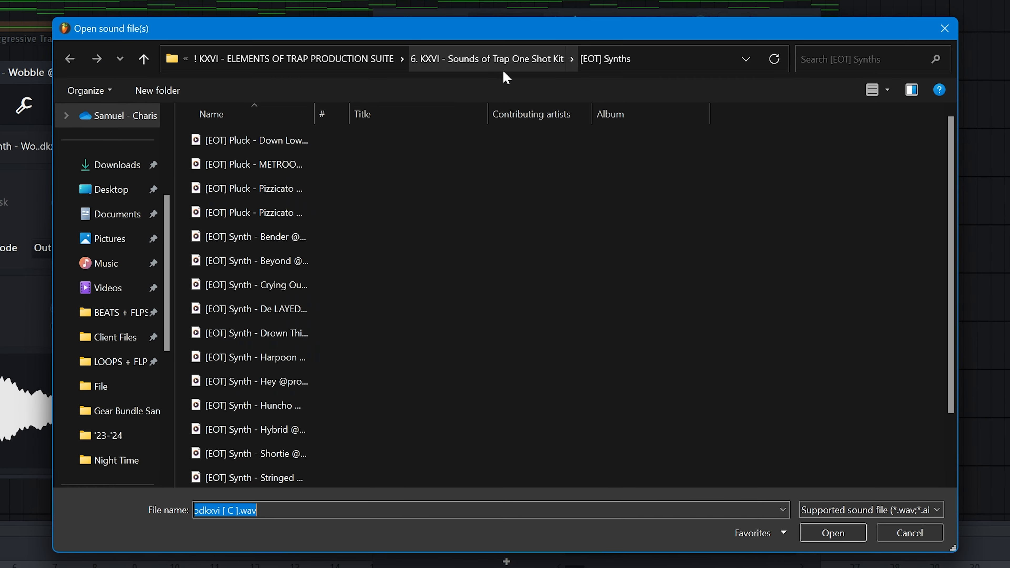
pyautogui.click(926, 29)
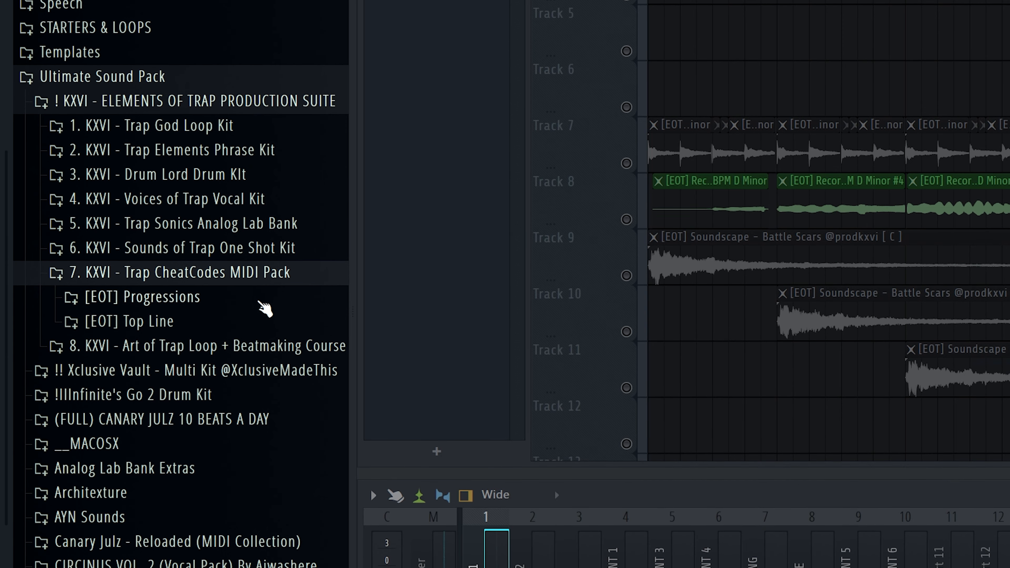
pyautogui.click(195, 296)
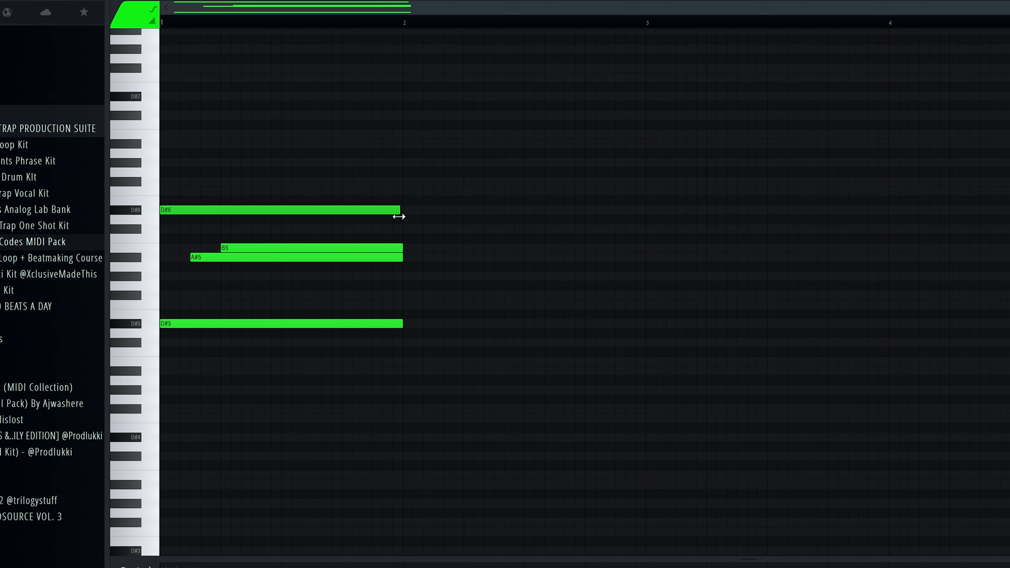
# Trim the Synth - Wobble notes to the bar lines and duplicate the two-bar phrase.
pyautogui.moveTo(399, 216); pyautogui.dragTo(401, 217)
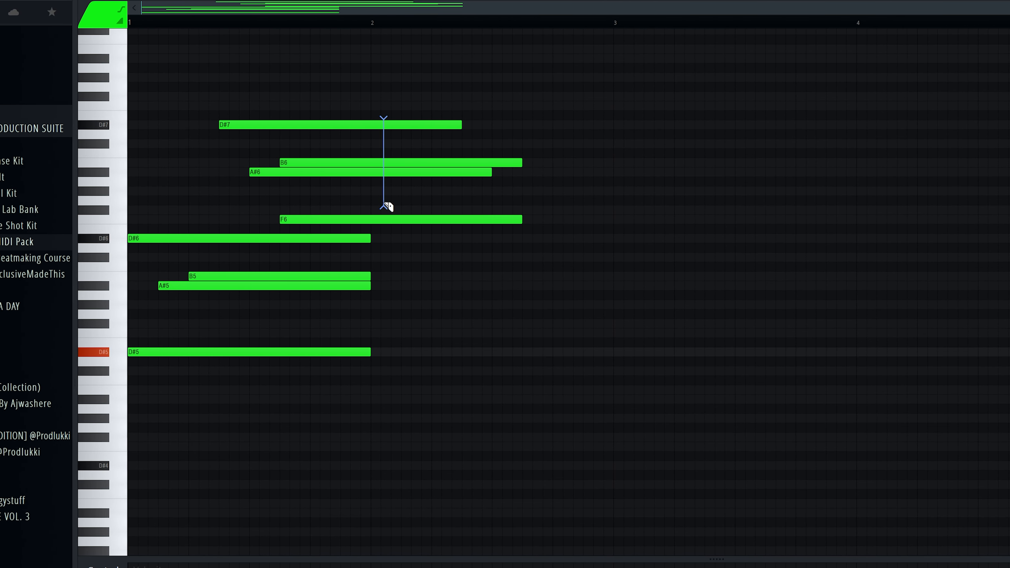
pyautogui.click(372, 286)
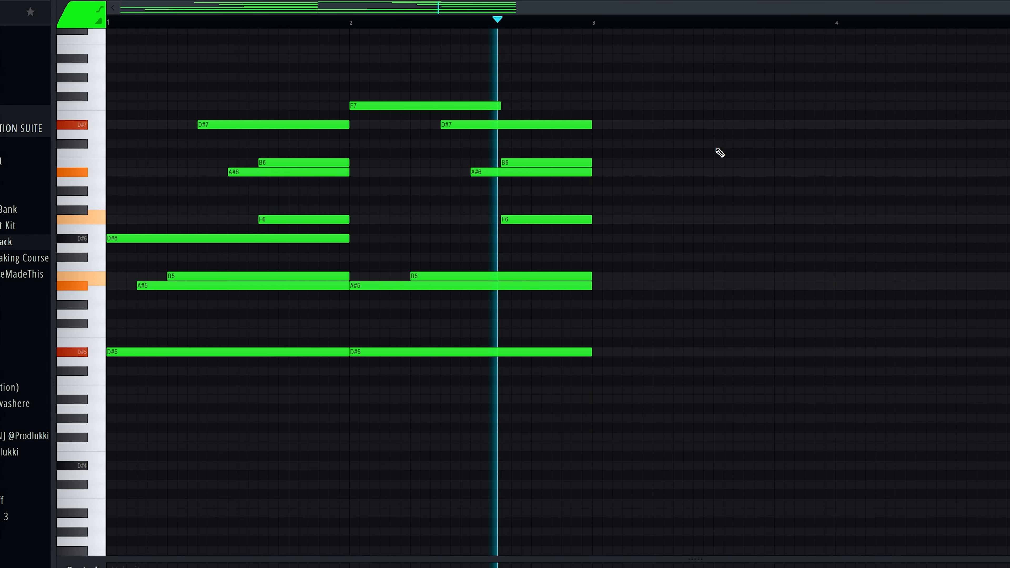
pyautogui.hotkey('ctrl', 'b')
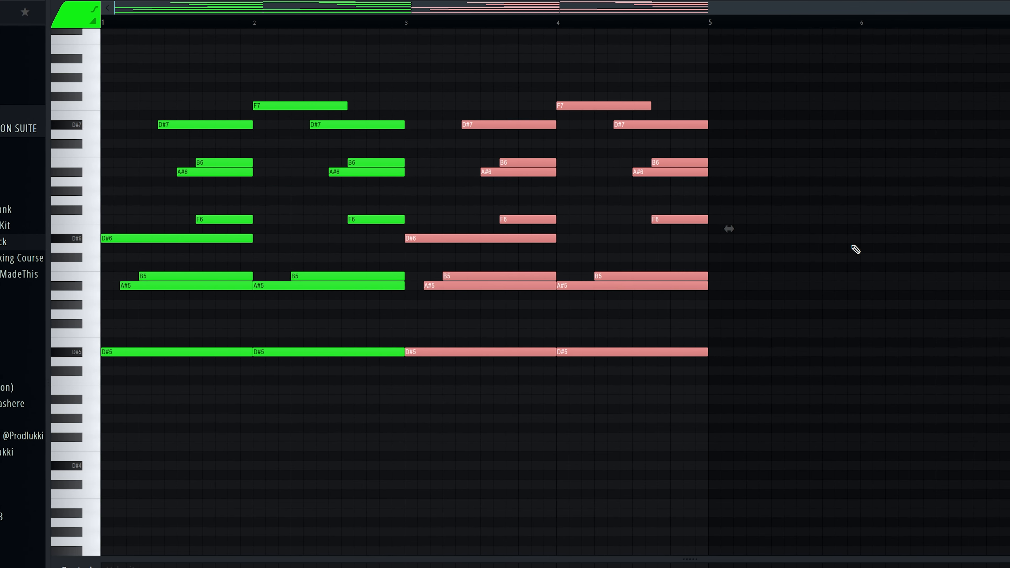
pyautogui.click(854, 251)
# Lengthen the F6, A#6 and B5 notes ending at bar 3 past the bar line and play the edited Synth - Wobble melody.
pyautogui.scroll(2, 702, 411)
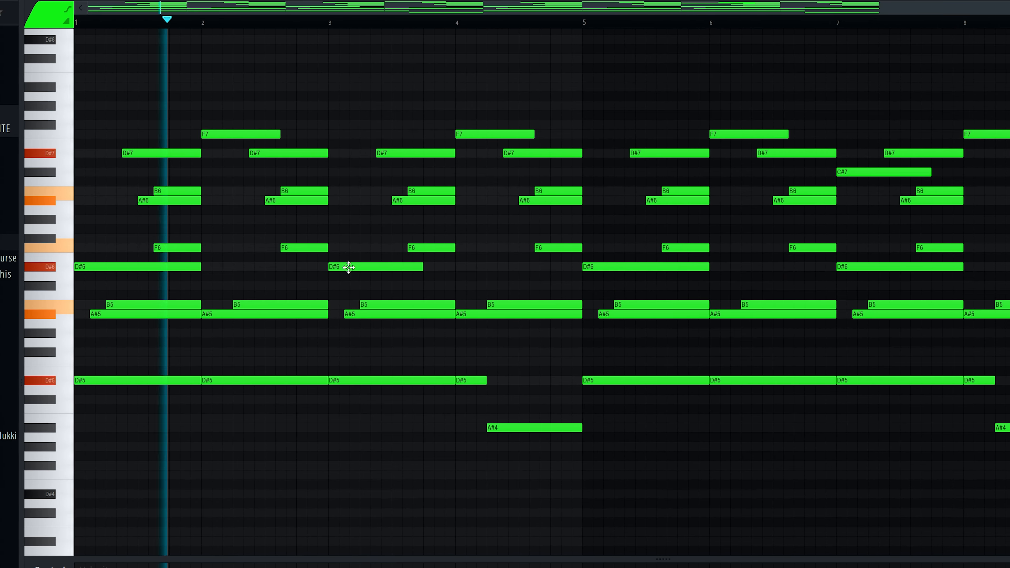
pyautogui.moveTo(327, 249); pyautogui.dragTo(372, 248)
pyautogui.moveTo(328, 200); pyautogui.dragTo(360, 200)
pyautogui.press('space')
pyautogui.moveTo(327, 306); pyautogui.dragTo(355, 308)
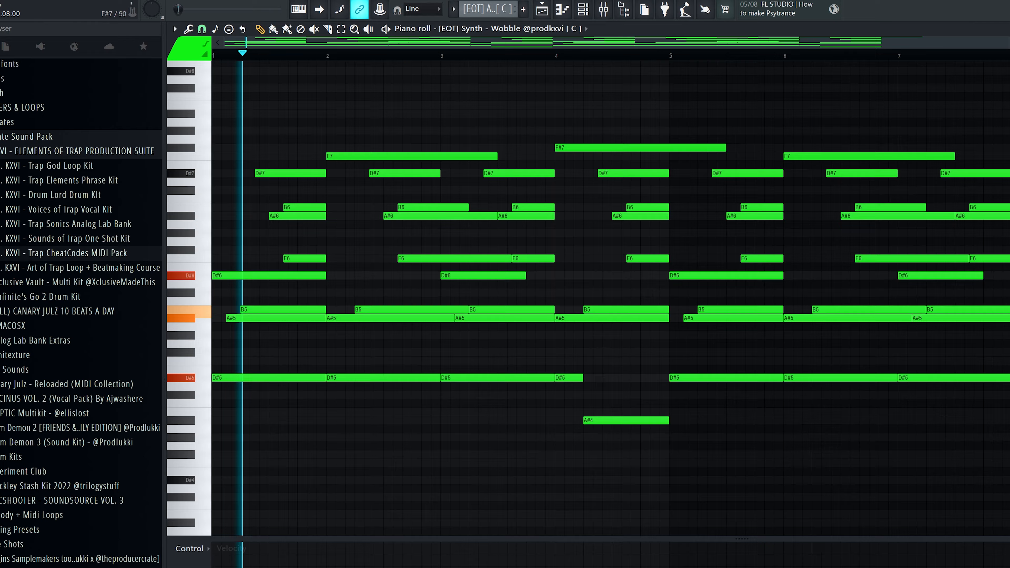
pyautogui.press('space')
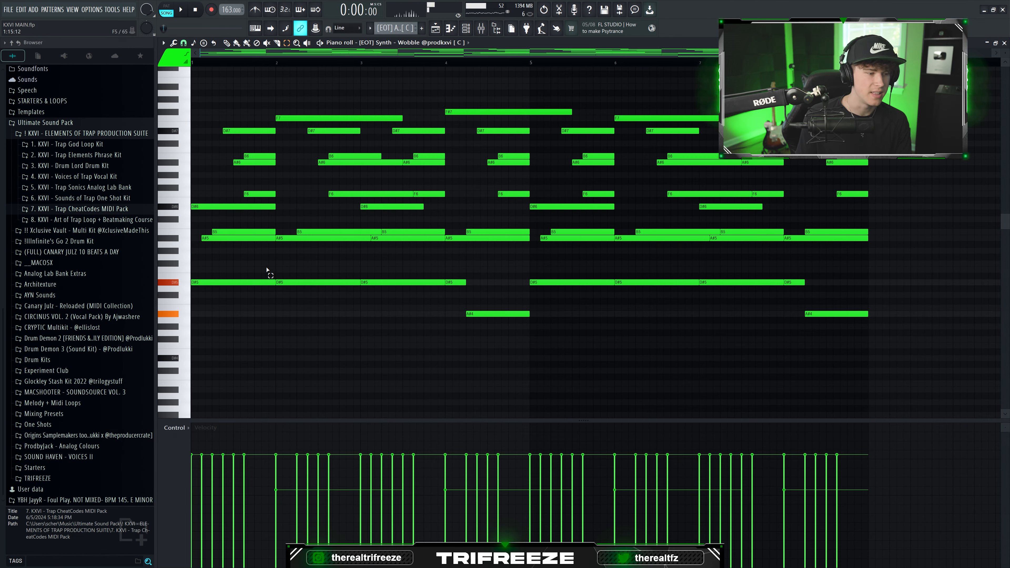
# Replace all notes in the Pad - Smeared Arp pattern with the copied melody and transpose it down two octaves.
pyautogui.moveTo(154, 349); pyautogui.dragTo(966, 526)
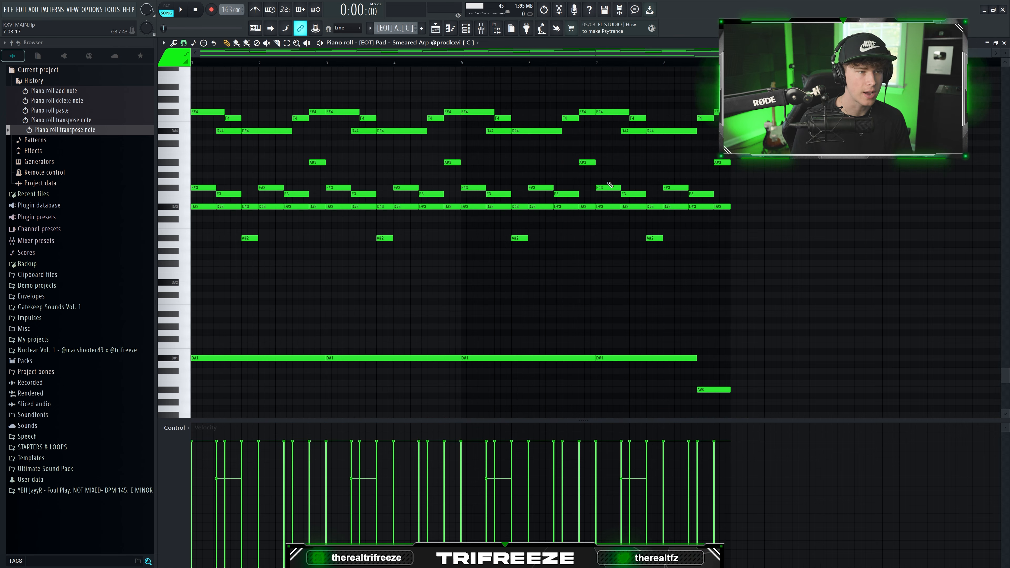
pyautogui.hotkey('ctrl', 'a')
pyautogui.press('Delete')
pyautogui.hotkey('ctrl', 'v')
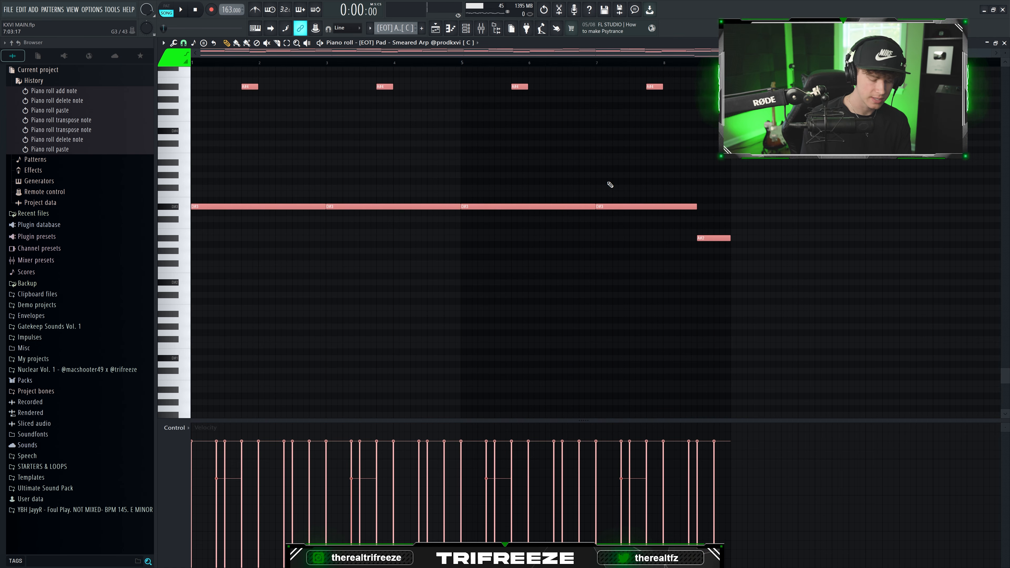
pyautogui.hotkey('ctrl', 'Down')
pyautogui.hotkey('ctrl', 'Down')
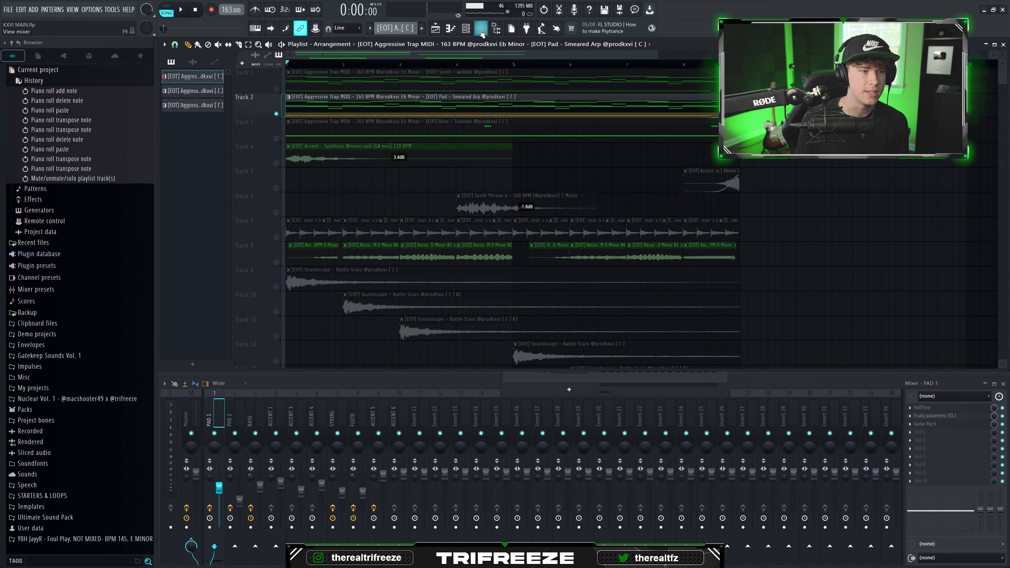
# Play Tracks 1 and 2 together, and check the source folder of the Bass - Tsunami sample.
pyautogui.click(466, 28)
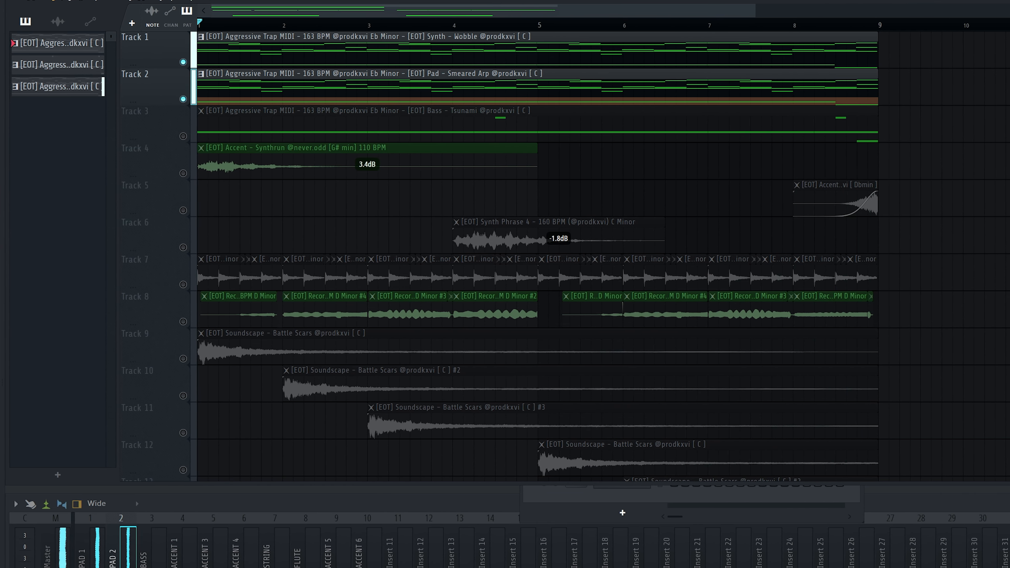
pyautogui.click(199, 10)
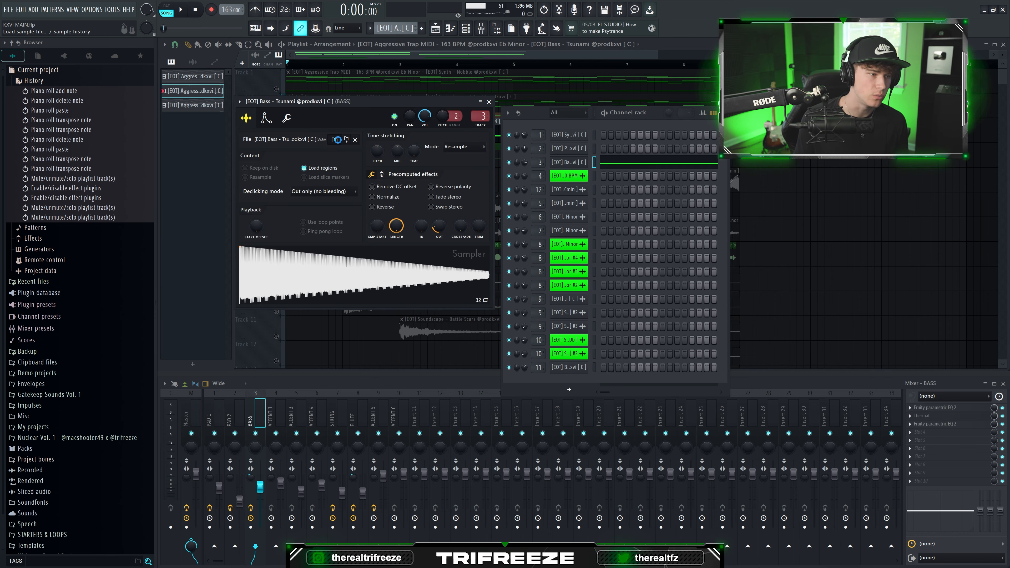
pyautogui.click(337, 140)
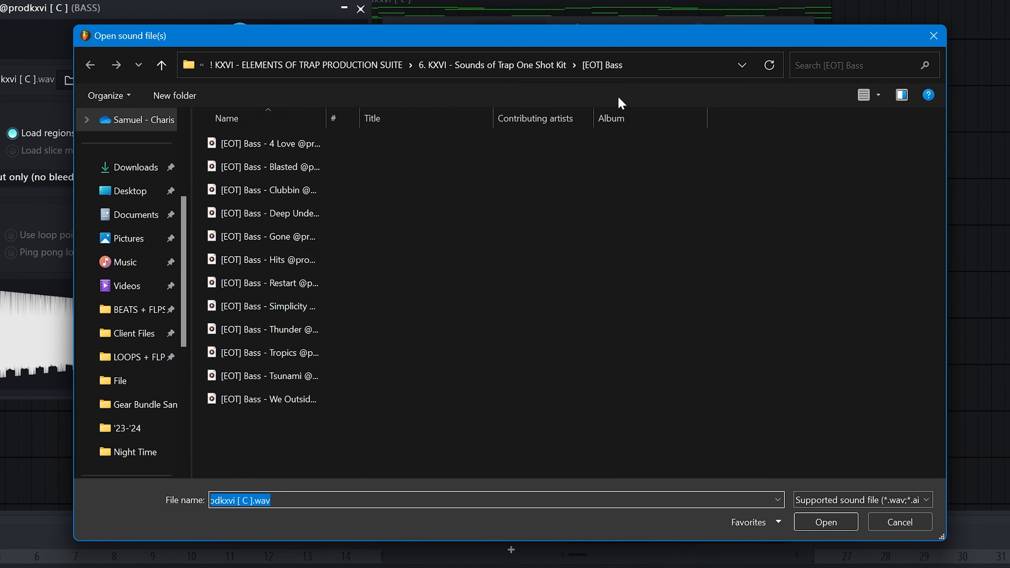
pyautogui.click(838, 107)
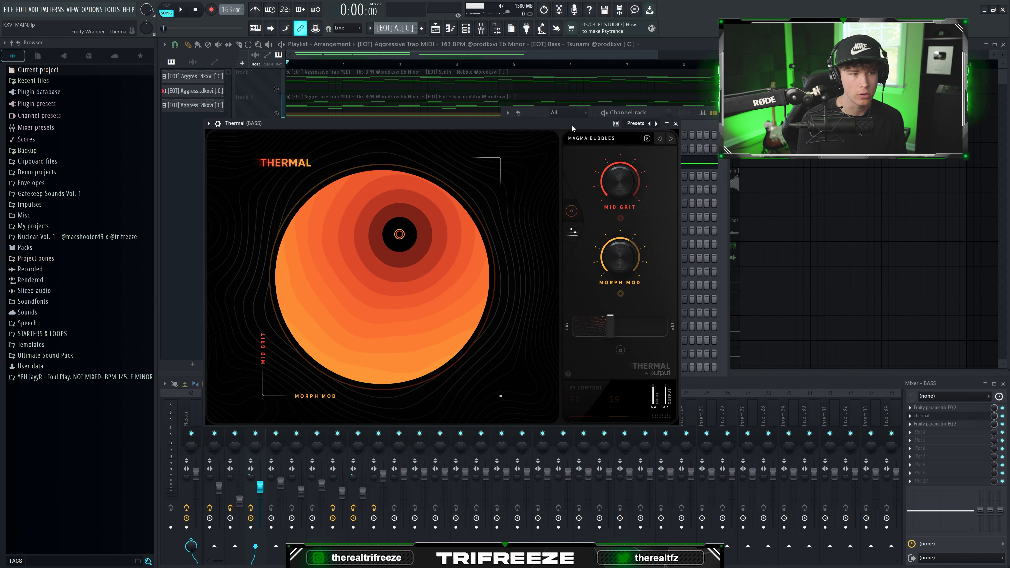
# Examine the Thermal preset and Fruity parametric EQ 2 on the BASS mixer track while playing the bass.
pyautogui.click(591, 138)
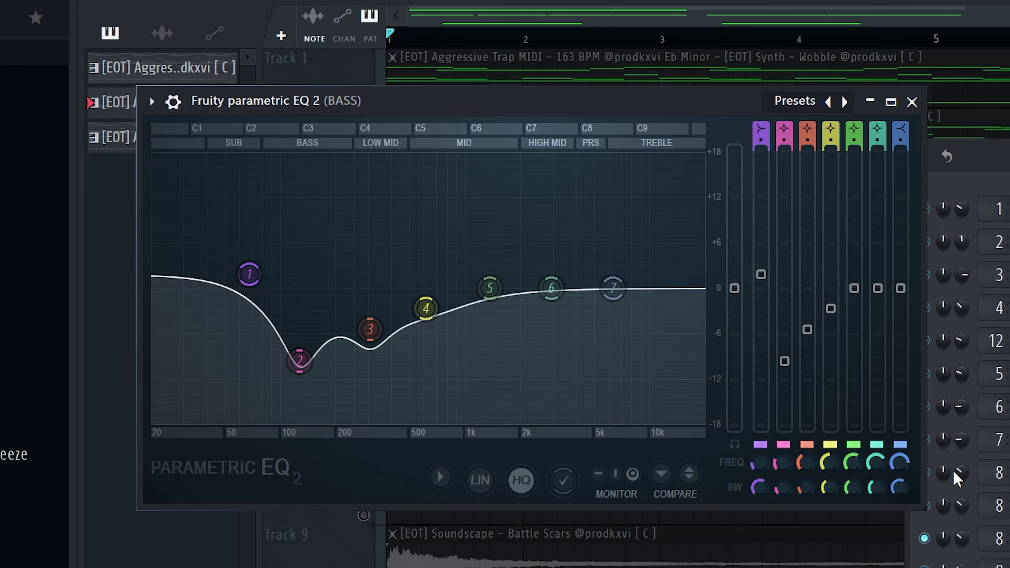
pyautogui.moveTo(404, 110); pyautogui.dragTo(432, 109)
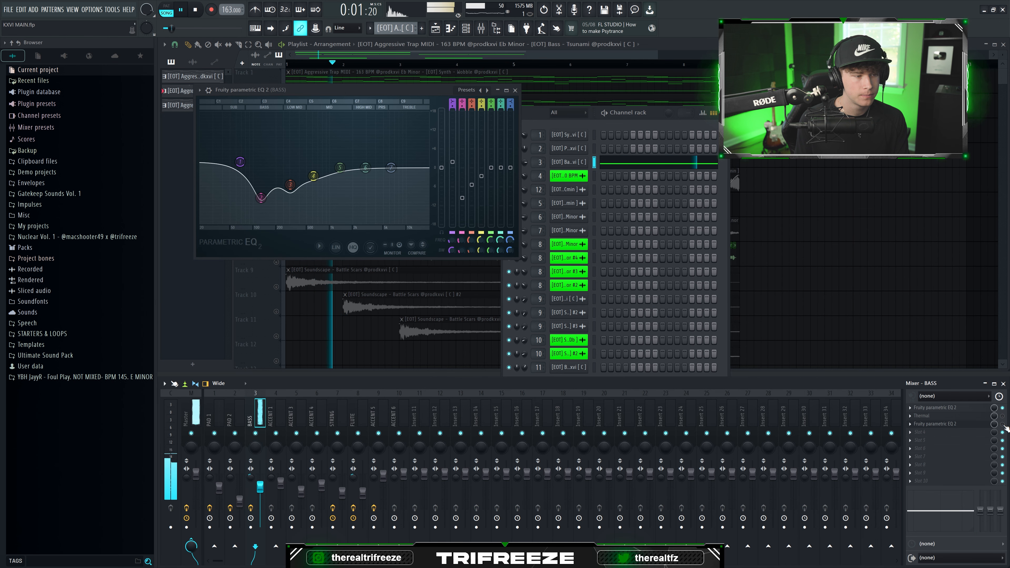
pyautogui.press('space')
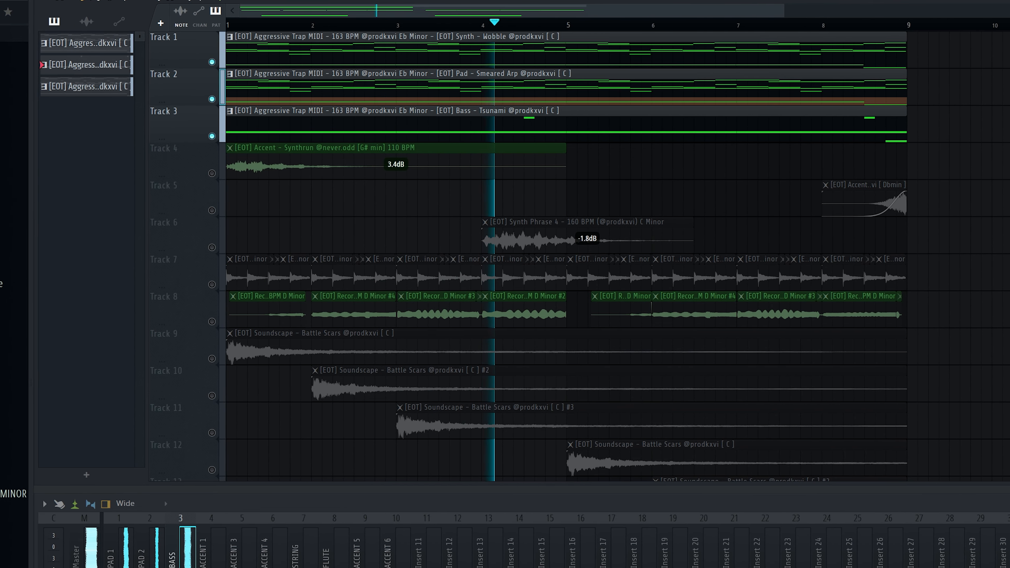
# Finish playing Tracks 1 to 3 together and solo Track 4 with the Accent - Synthrun clip.
pyautogui.press('space')
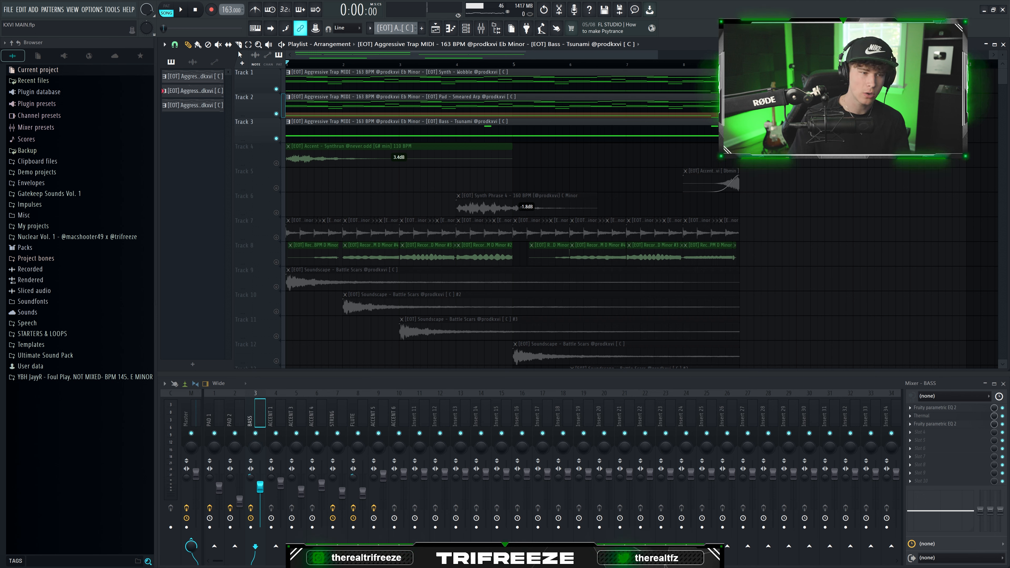
pyautogui.rightClick(278, 163)
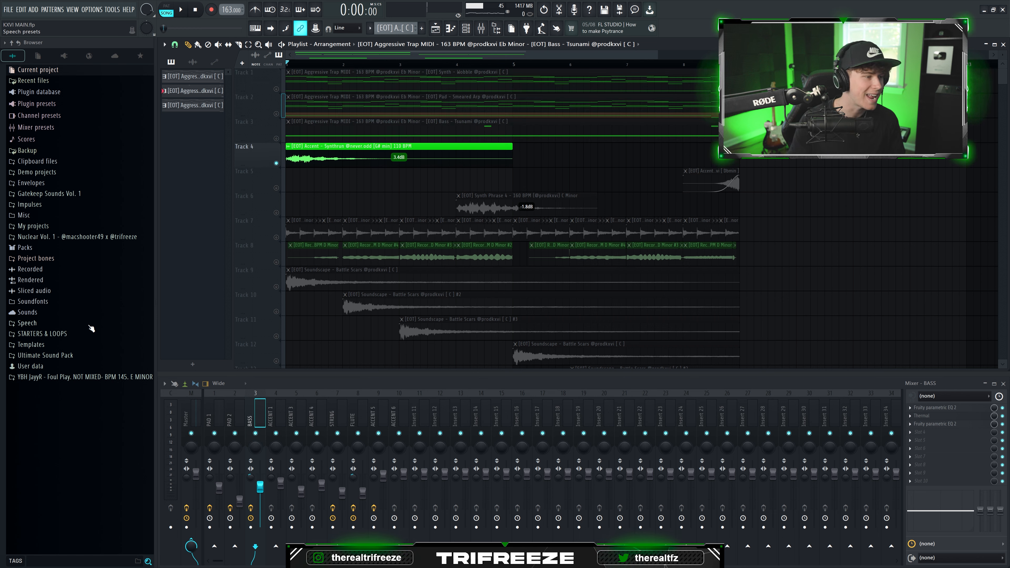
# Check the sample settings and source folder of the Accent - Synthrun clip on Track 4, and play it.
pyautogui.doubleClick(365, 161)
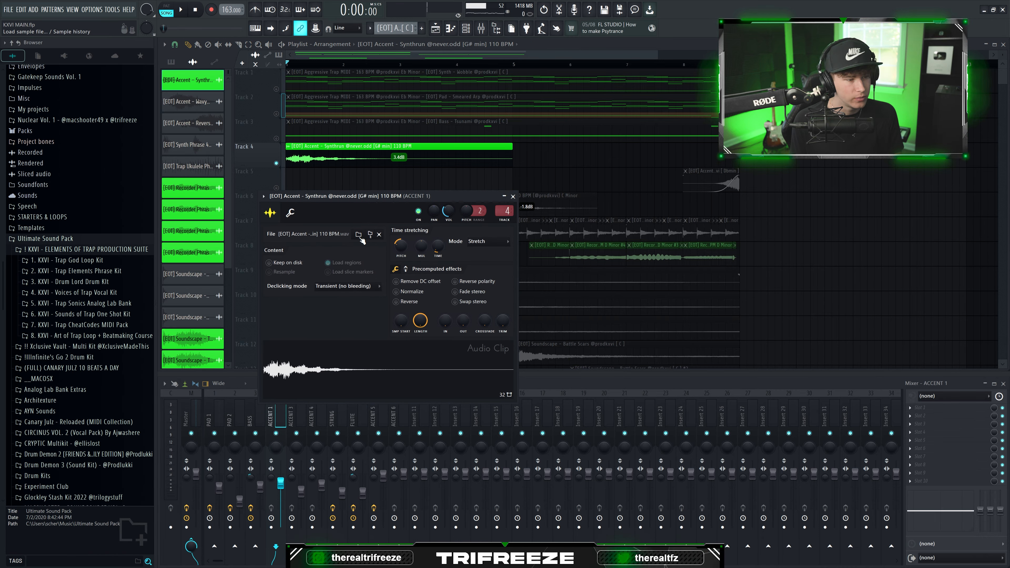
pyautogui.click(359, 234)
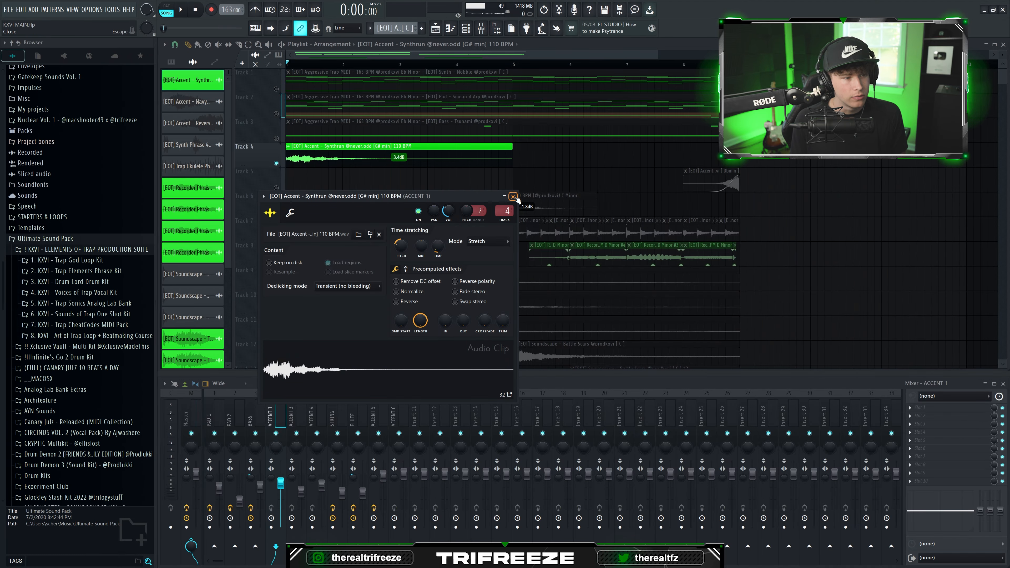
pyautogui.click(514, 196)
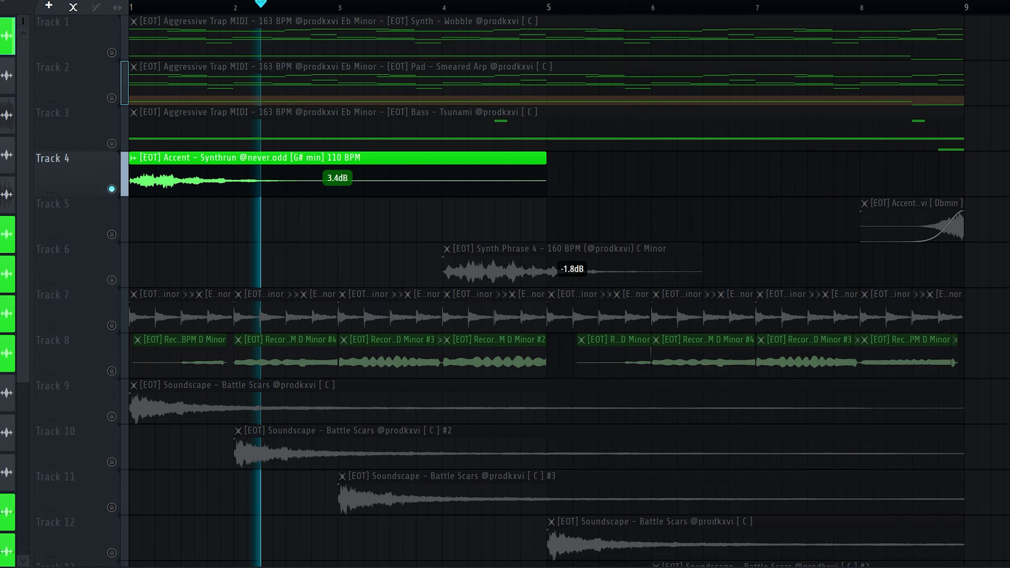
pyautogui.click(195, 10)
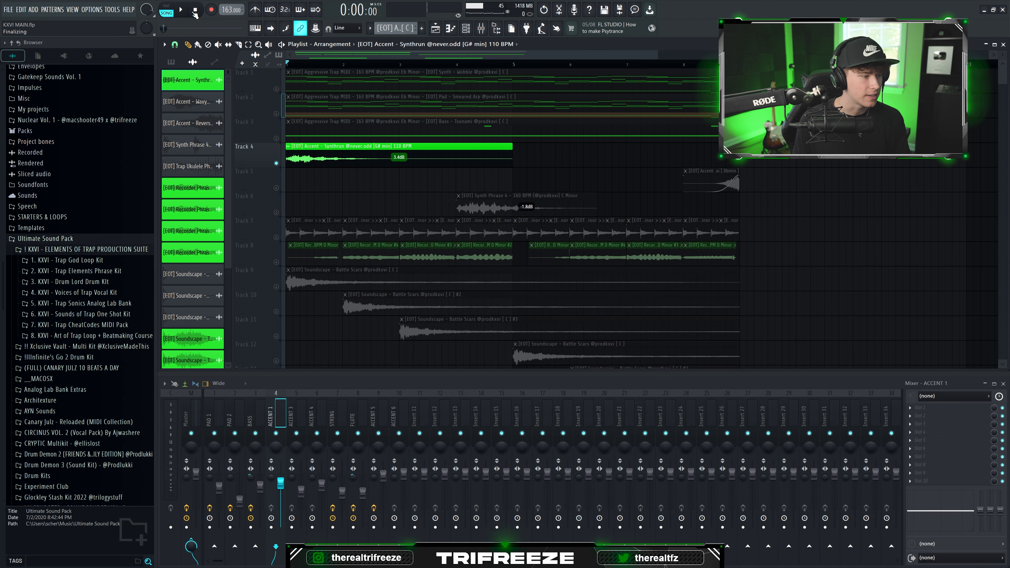
pyautogui.press('space')
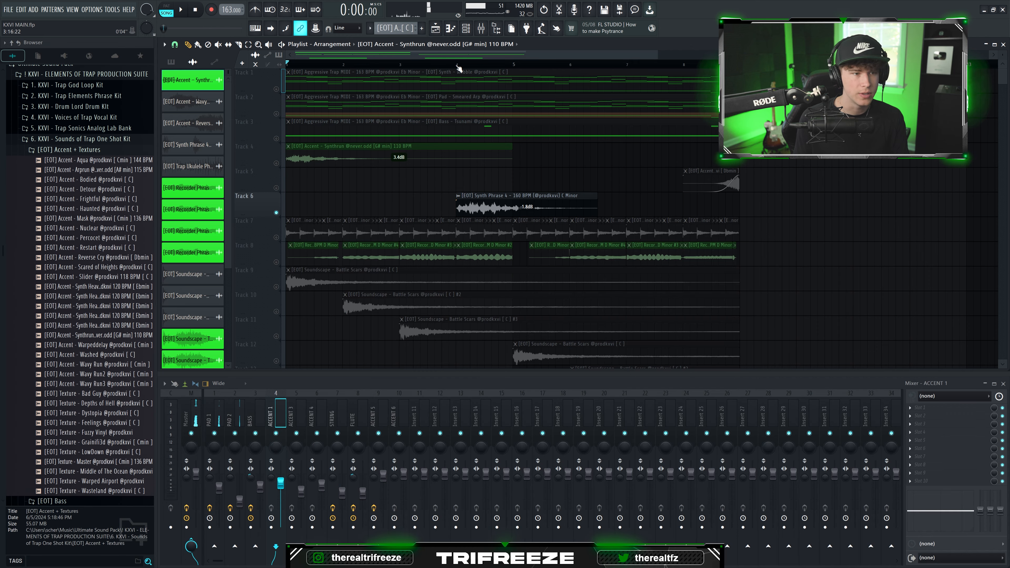
# Play the Synth Phrase 4 clip on Track 6 and the Accent - Reverse Cry clip at bar 8 on Track 5.
pyautogui.press('space')
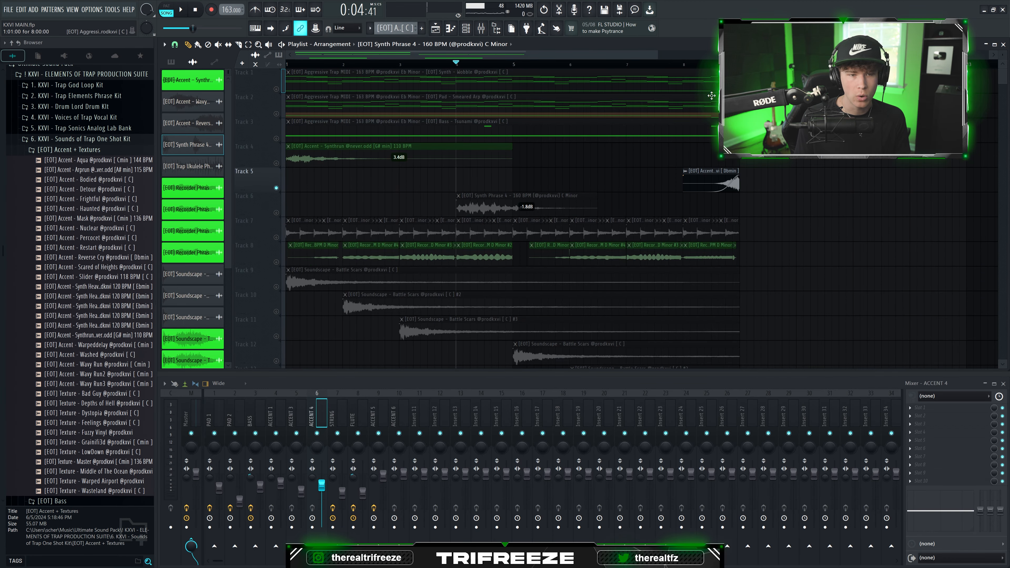
pyautogui.click(711, 62)
pyautogui.moveTo(712, 191); pyautogui.dragTo(711, 190)
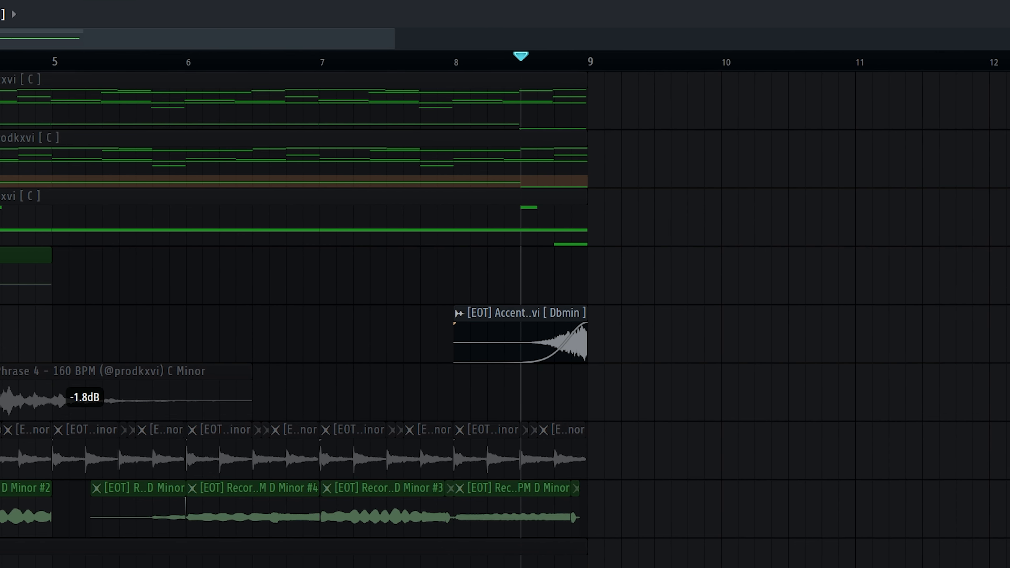
# Place the Accent - Percocet sample on Track 5 as reversed clips alternating with forward copies up to bar 8.
pyautogui.scroll(-2, 112, 208)
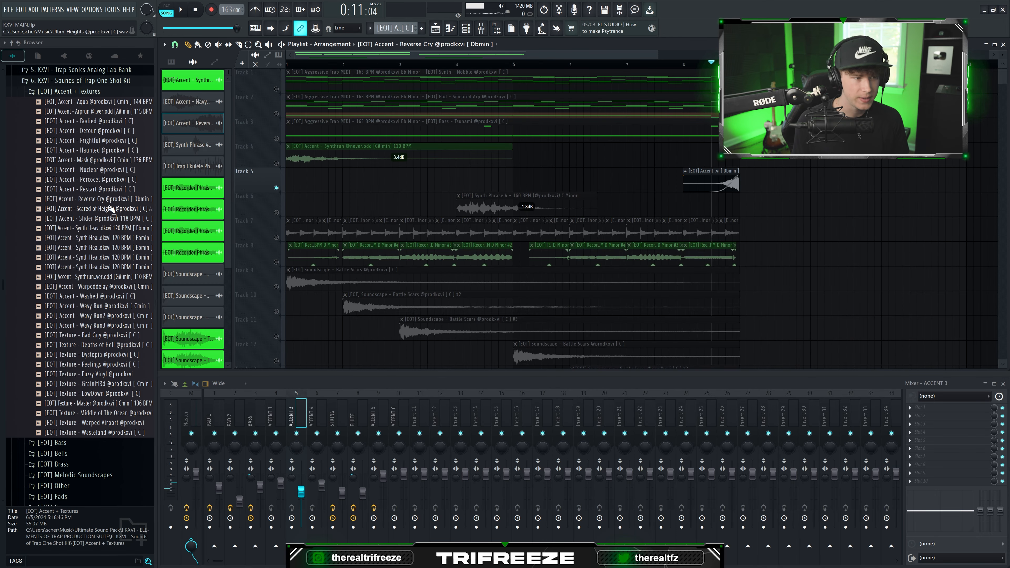
pyautogui.moveTo(103, 180); pyautogui.dragTo(363, 176)
pyautogui.moveTo(393, 230); pyautogui.dragTo(385, 239)
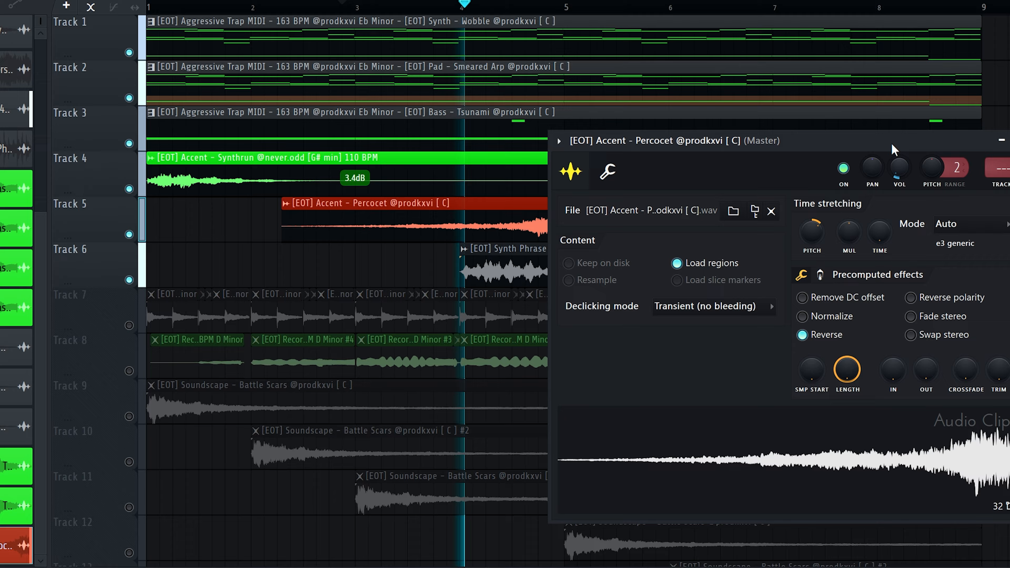
pyautogui.moveTo(893, 147); pyautogui.dragTo(1007, 164)
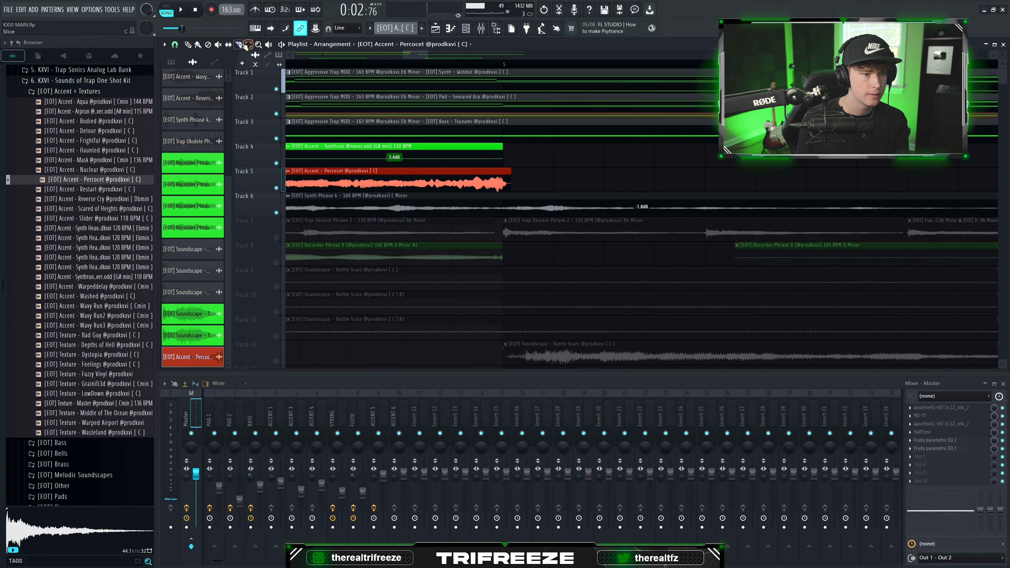
pyautogui.moveTo(386, 182); pyautogui.dragTo(379, 182)
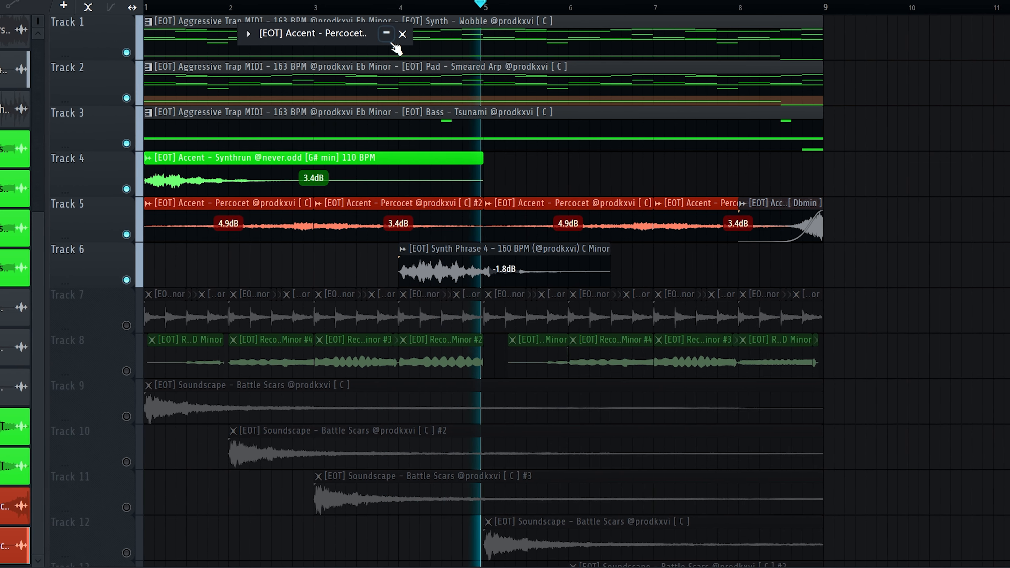
# Set the second Percocet sample's declicking mode to Generic (bleeding) and route the accent to mixer insert 12.
pyautogui.click(391, 41)
pyautogui.click(93, 199)
pyautogui.click(89, 262)
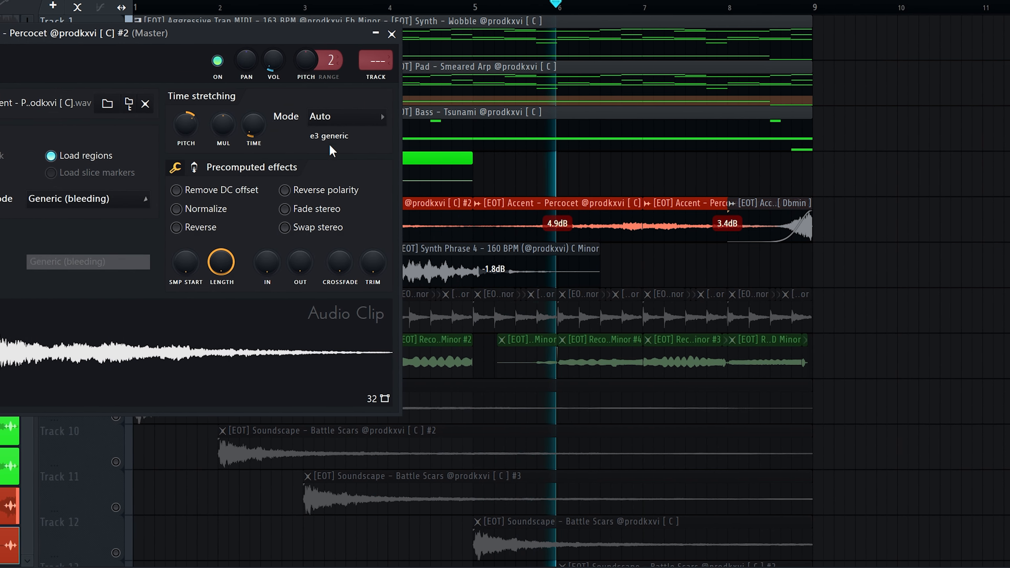
pyautogui.click(388, 34)
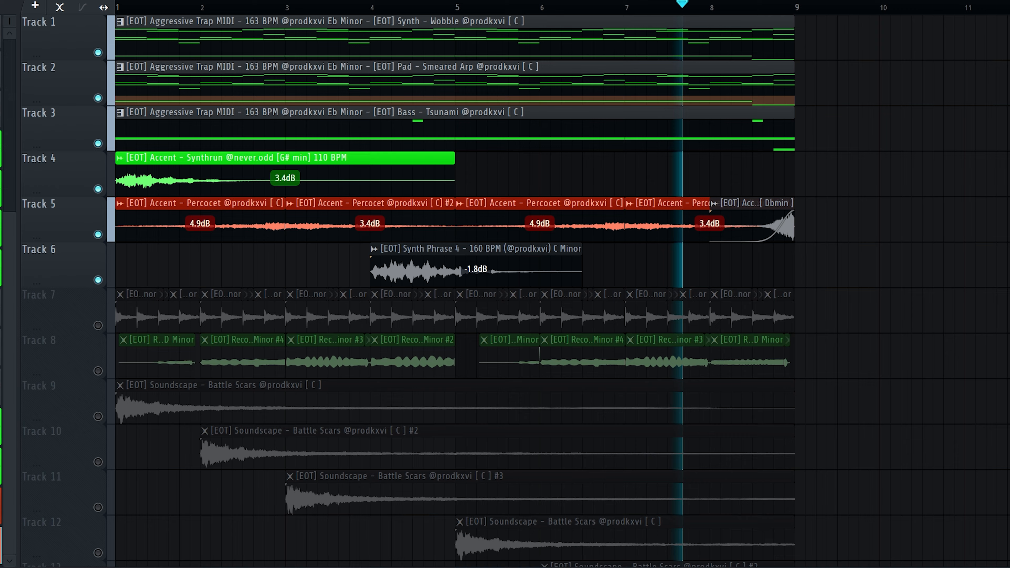
pyautogui.rightClick(417, 565)
pyautogui.click(441, 566)
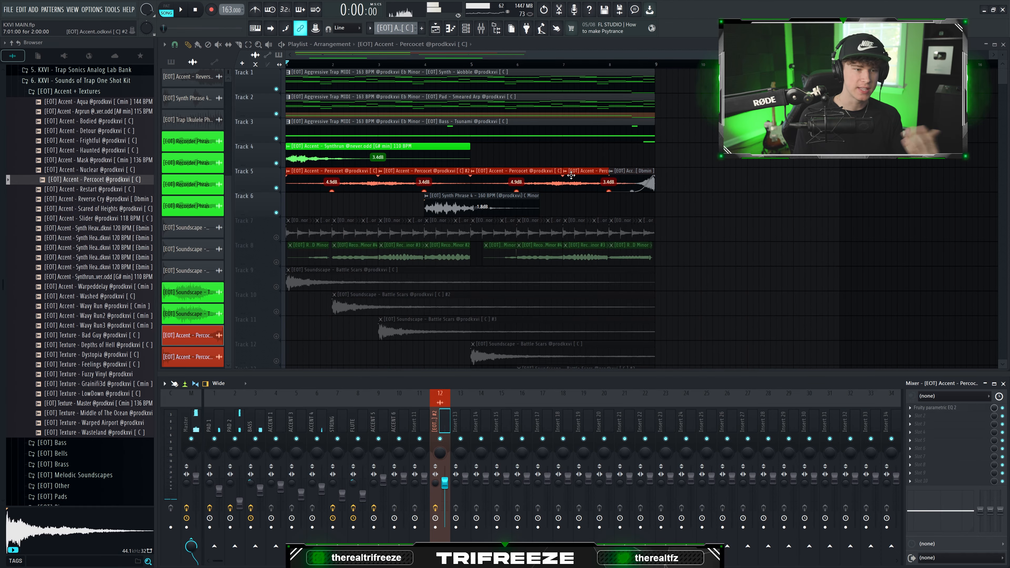
# Delete the four Accent - Percocet clips from Track 5, leaving only the reverse accent at bar 8.
pyautogui.rightClick(644, 217)
pyautogui.rightClick(557, 217)
pyautogui.rightClick(358, 216)
pyautogui.rightClick(222, 217)
# Solo Track 7 and play the Trap Ukulele Phrase 2 clips on their own.
pyautogui.rightClick(84, 325)
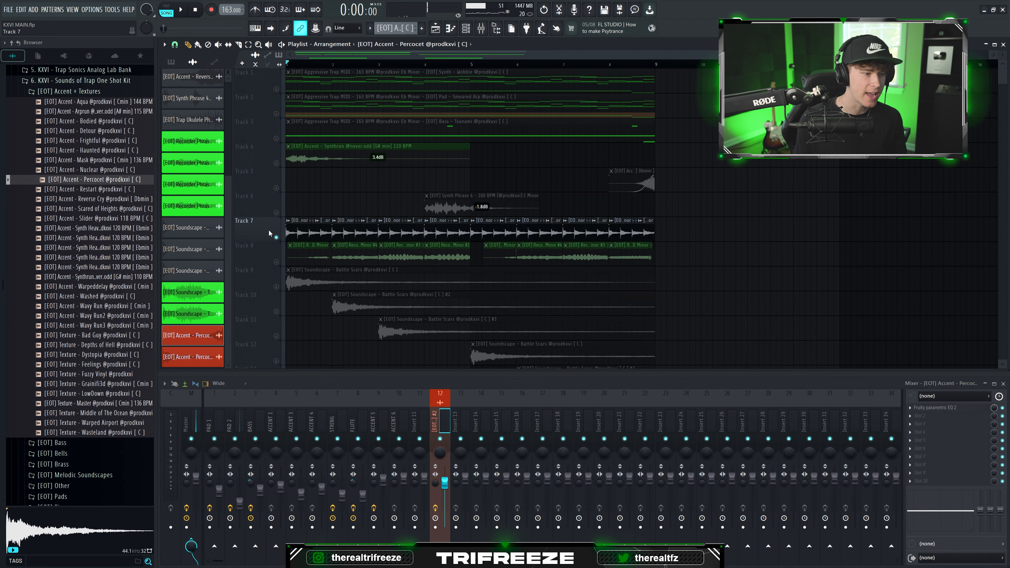
pyautogui.scroll(-5, 265, 235)
pyautogui.scroll(1, 265, 232)
pyautogui.scroll(3, 251, 214)
pyautogui.press('space')
pyautogui.press('space')
# Examine the Trap Ukulele Phrase 2 sample settings and locate the Trap Elements Phrase Kit folder in the sound pack.
pyautogui.doubleClick(318, 183)
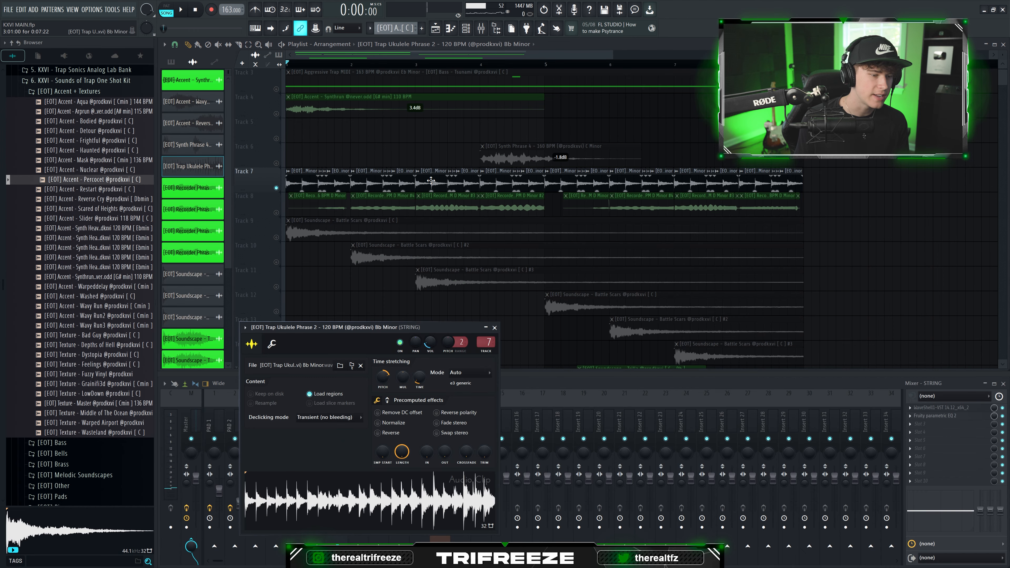
pyautogui.moveTo(352, 327); pyautogui.dragTo(375, 236)
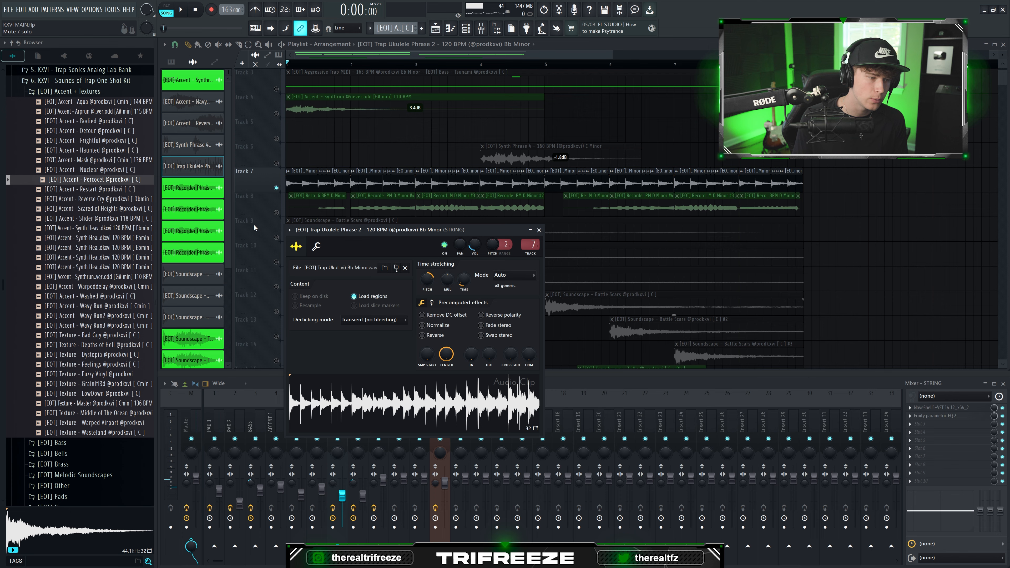
pyautogui.scroll(4, 70, 197)
pyautogui.click(71, 196)
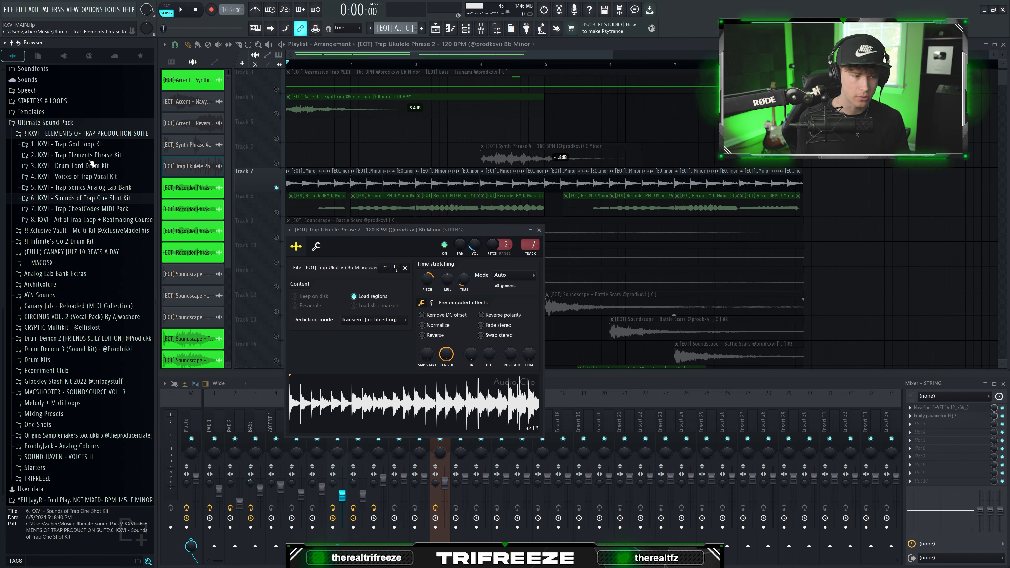
# Close the ukulele sample settings and examine the WaveShell and Fruity parametric EQ 2 effects on the STRING mixer track during playback.
pyautogui.click(539, 230)
pyautogui.press('space')
pyautogui.click(941, 408)
pyautogui.click(257, 166)
pyautogui.click(935, 416)
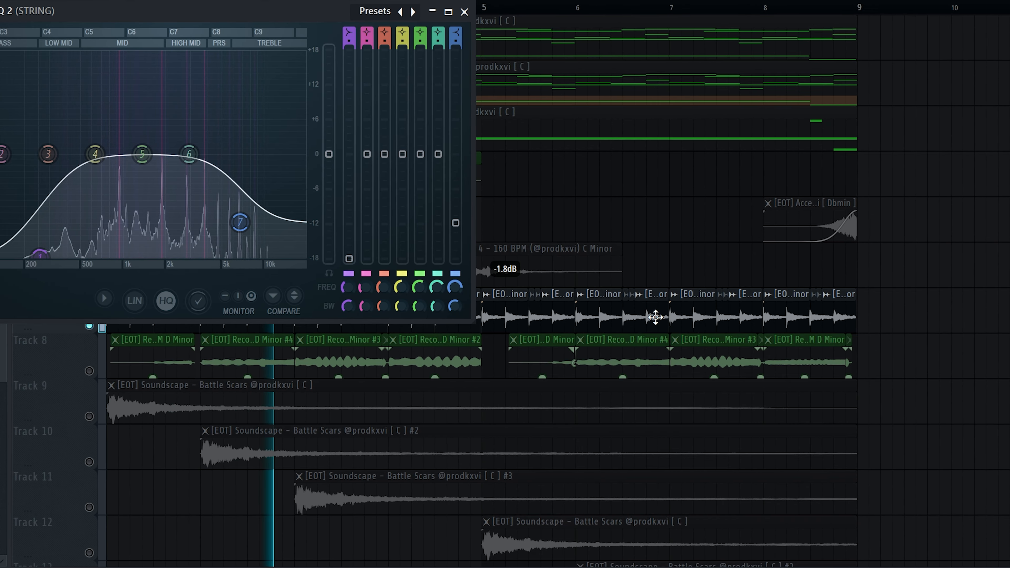
# Unmute Tracks 6, 5 and 4 to hear them together with the ukulele on Track 7.
pyautogui.click(278, 213)
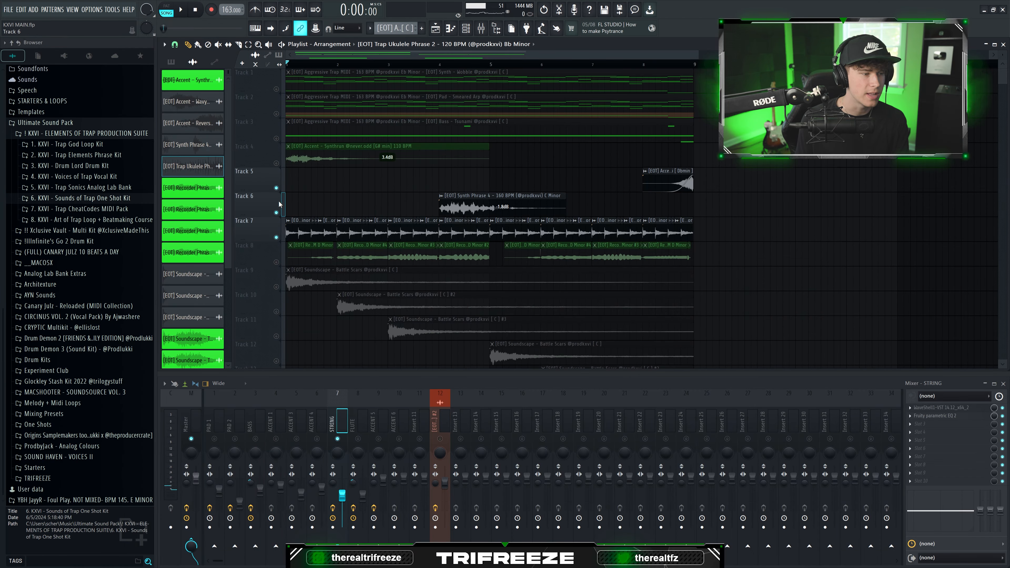
pyautogui.click(278, 188)
pyautogui.click(277, 163)
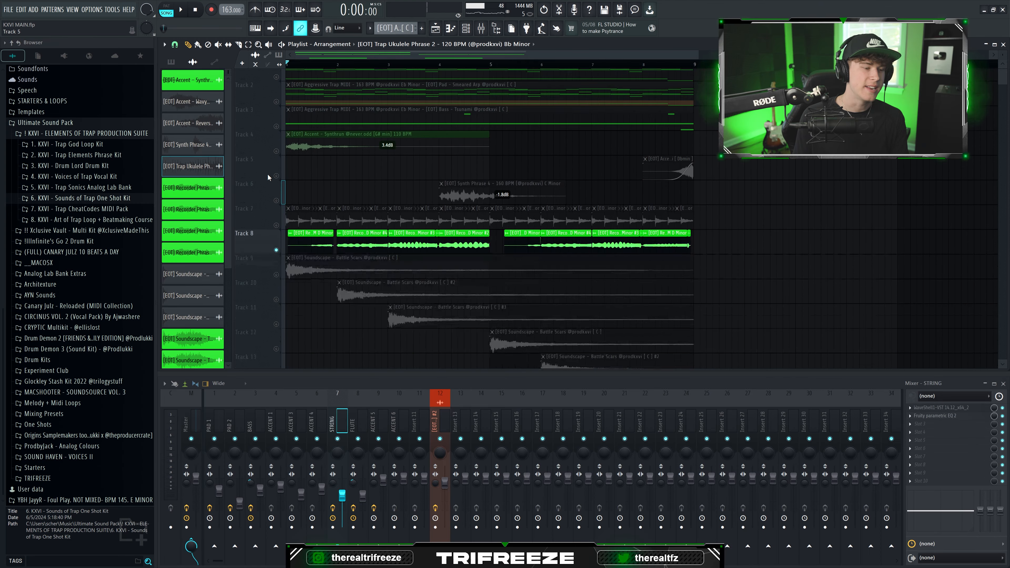
# Open the sample settings of the first Recorder Phrase 8 clip on Track 8.
pyautogui.scroll(-2, 267, 174)
pyautogui.scroll(2, 268, 174)
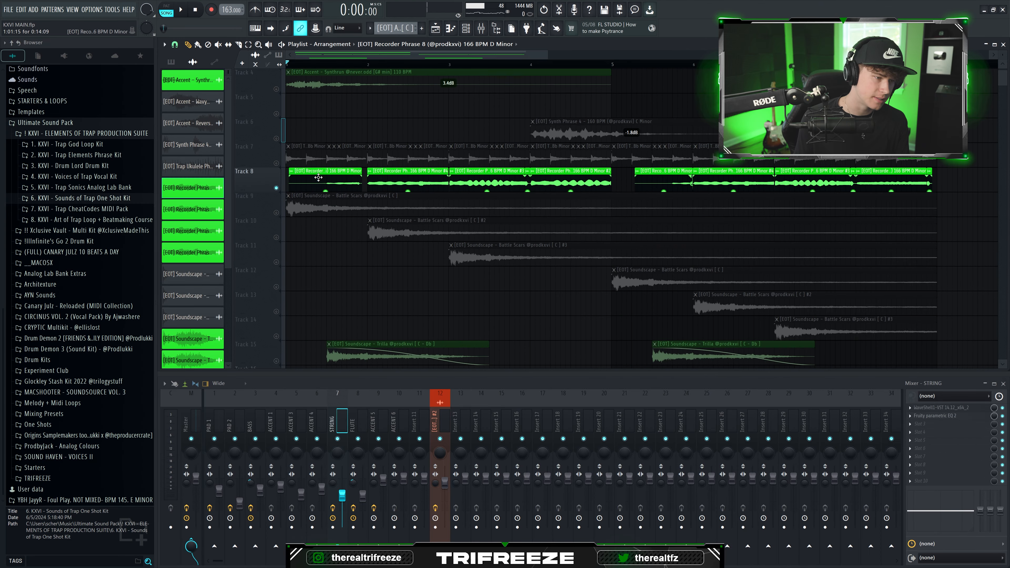
pyautogui.doubleClick(318, 172)
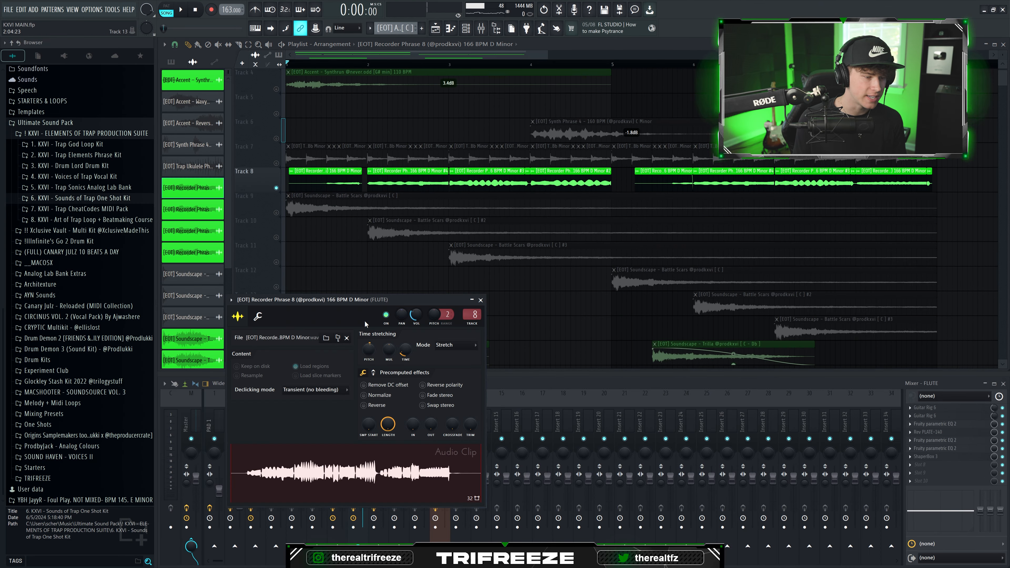